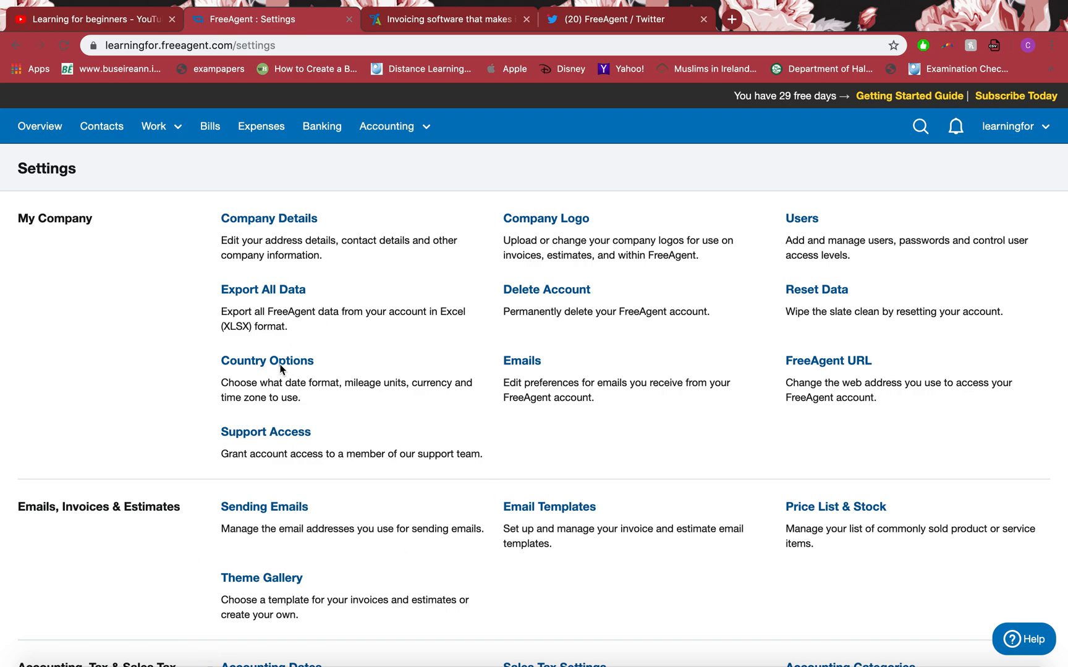
Open the Company Details settings in a new browser tab and review the company, contact and business fields
right_click(249, 227)
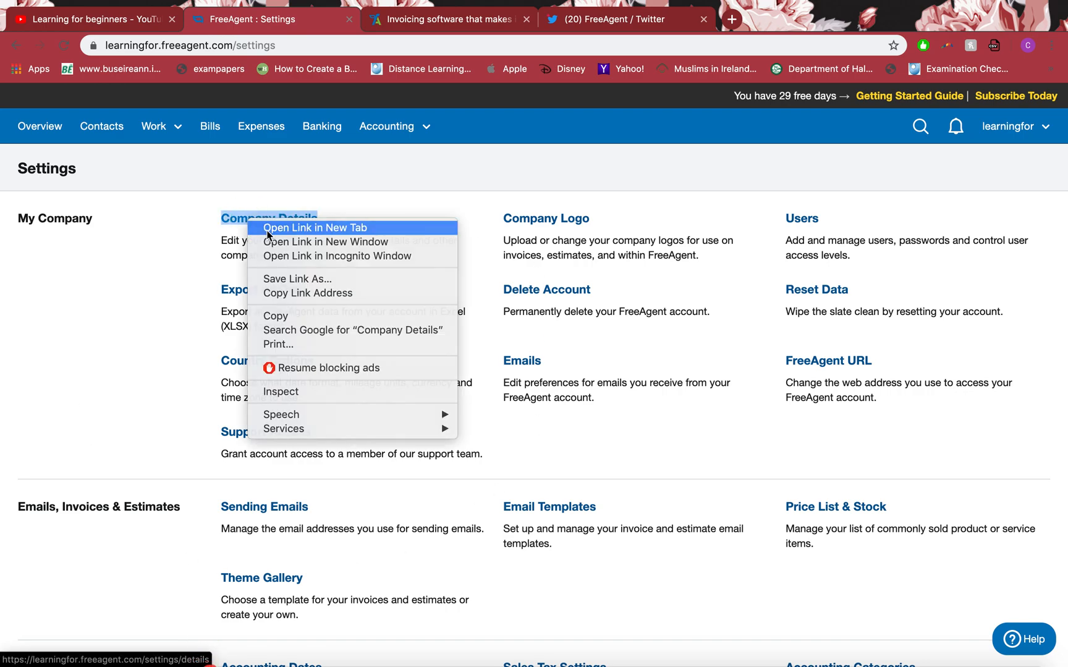
left_click(291, 233)
left_click(409, 23)
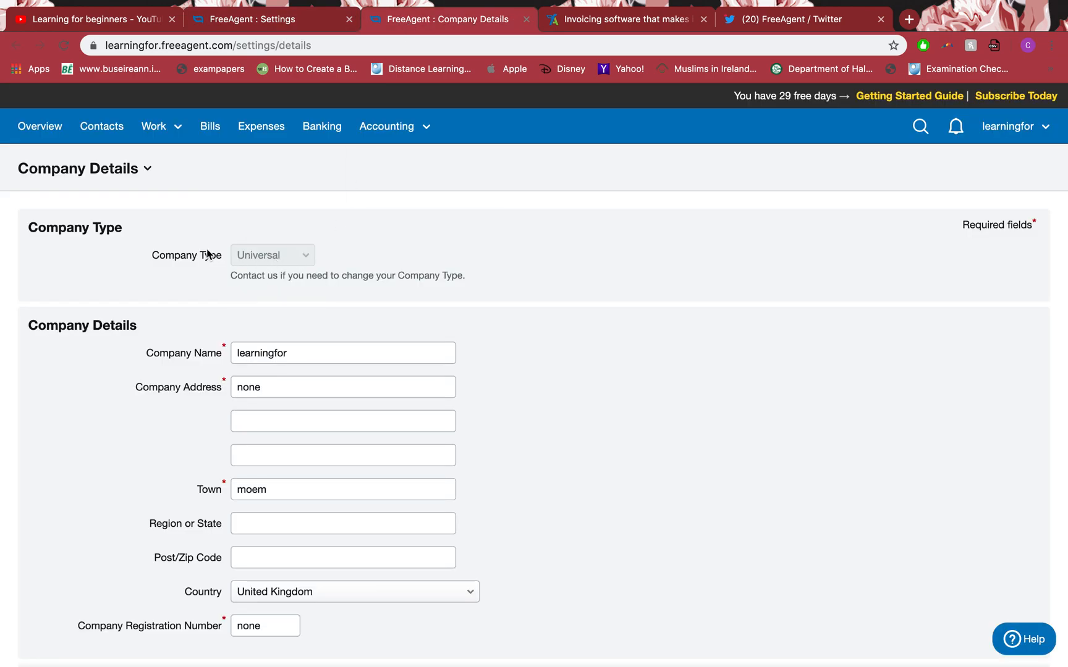
scroll(258, 298, "down", 2)
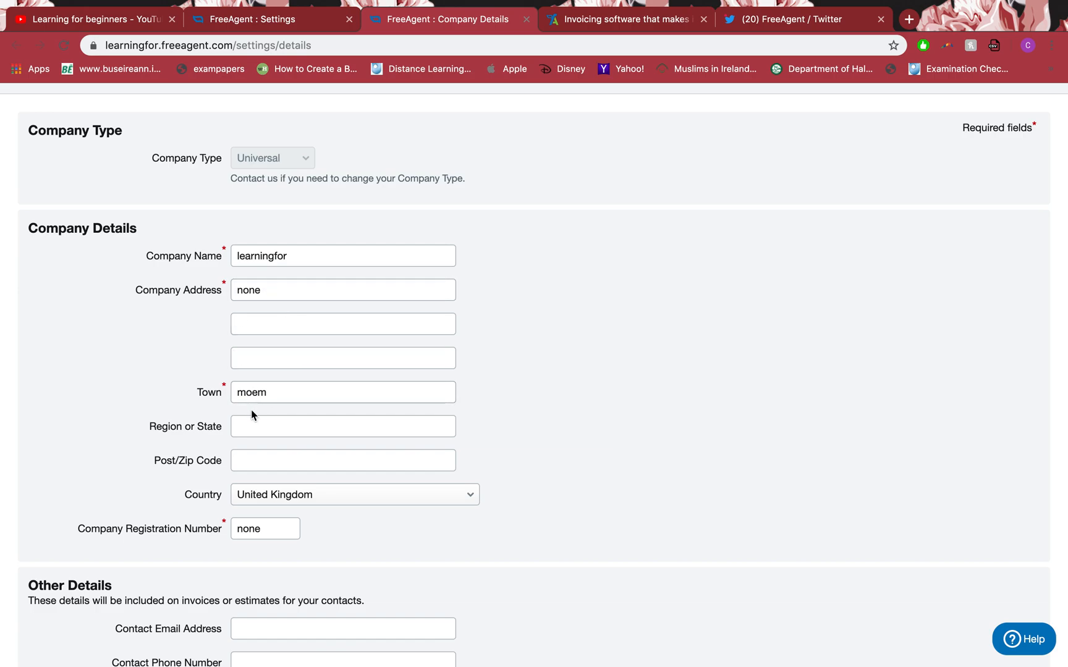
scroll(252, 413, "down", 2)
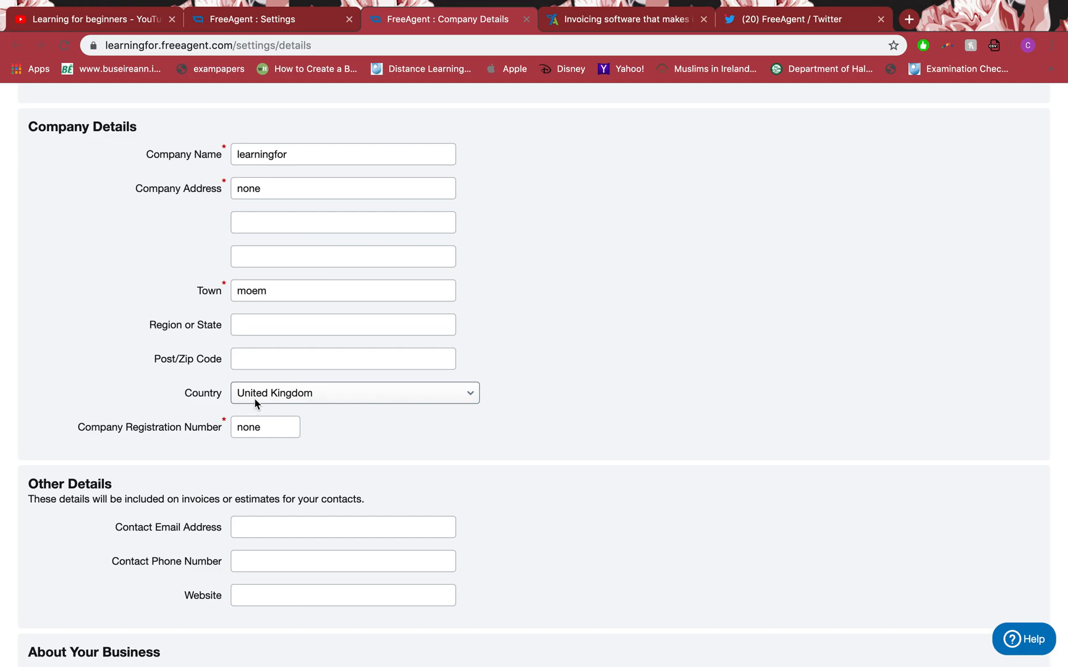
scroll(289, 486, "down", 4)
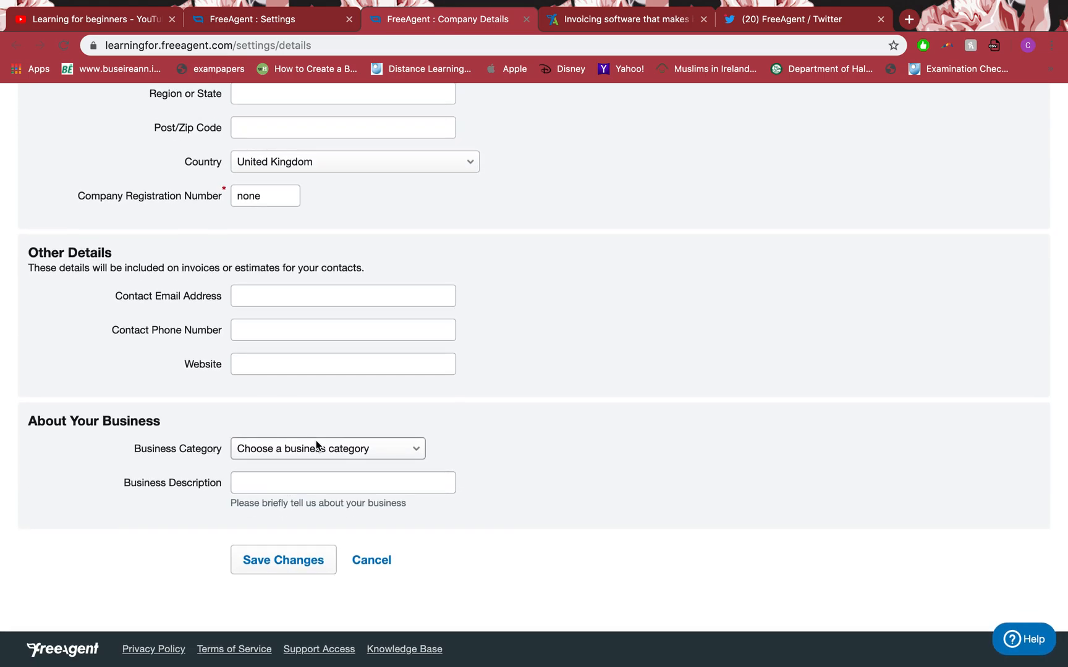
Browse the available business categories without choosing one, and close the Company Details page
left_click(315, 447)
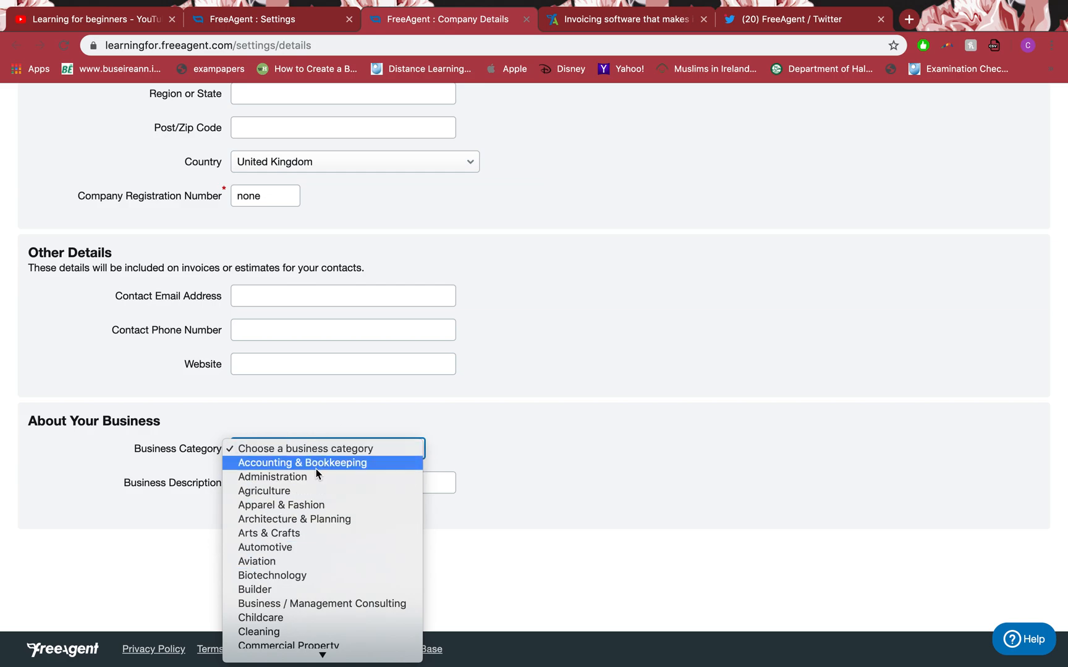
scroll(303, 525, "down", 5)
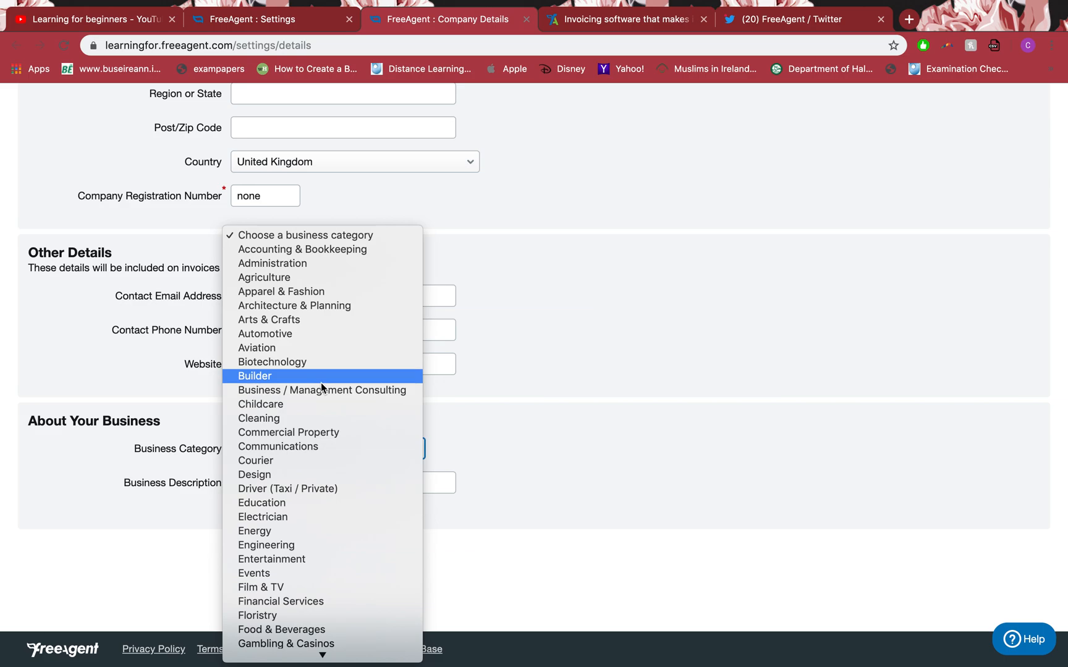
left_click(166, 472)
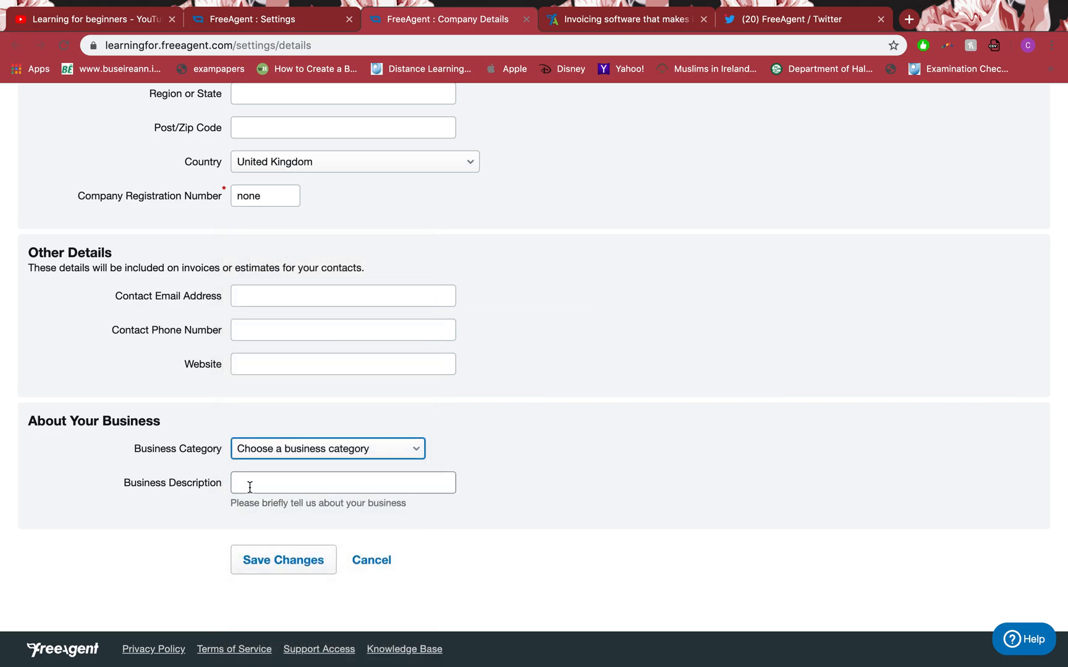
left_click(284, 565)
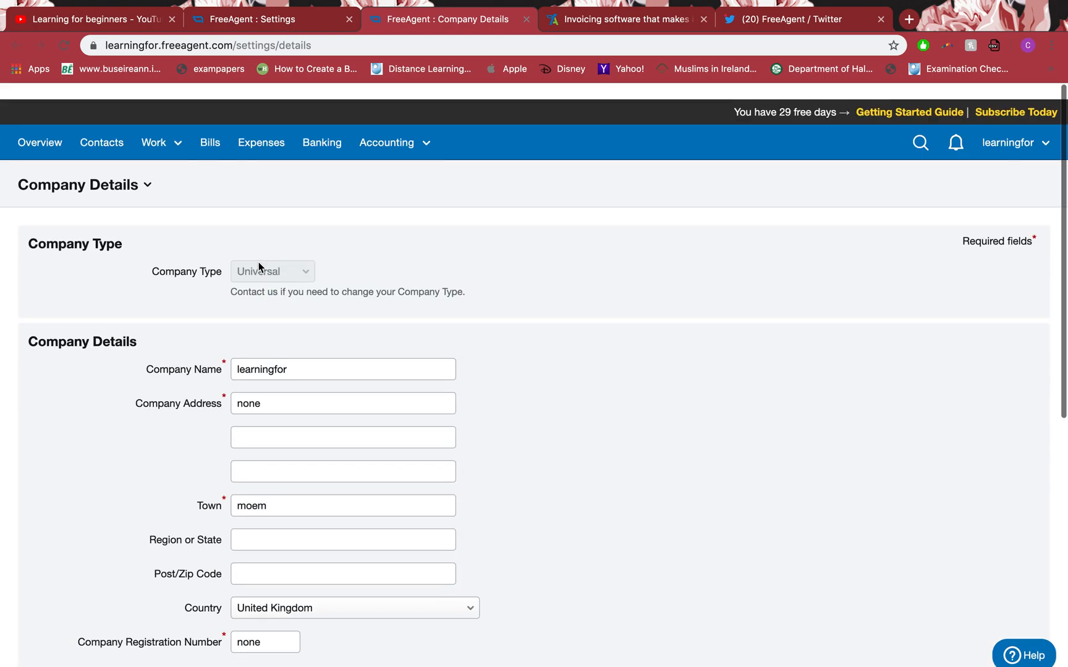
scroll(734, 348, "down", 7)
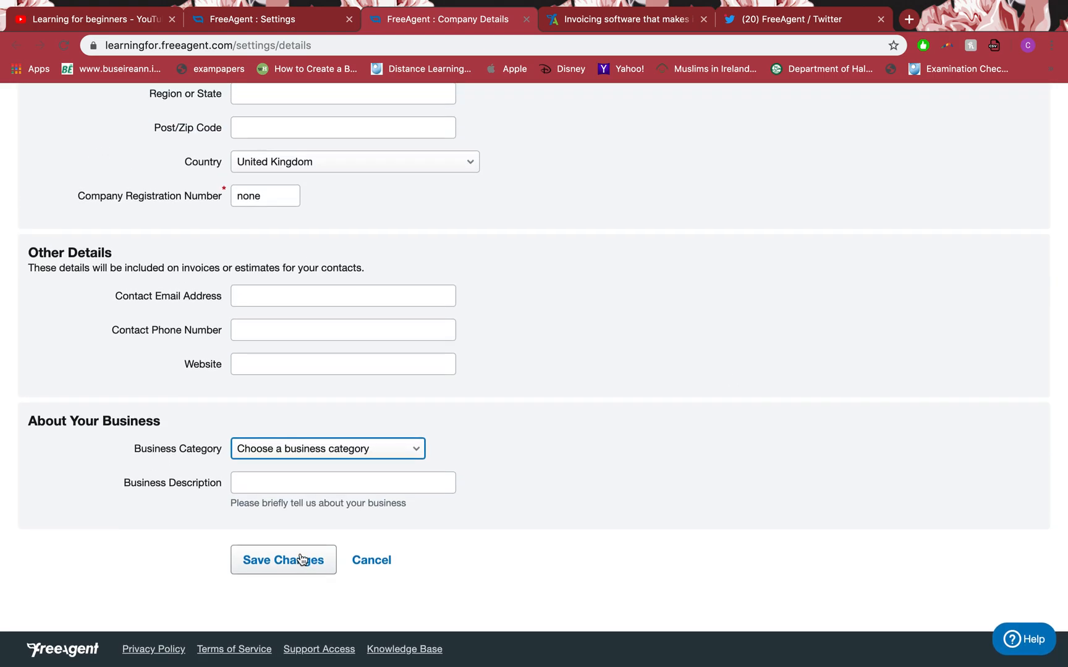
left_click(525, 19)
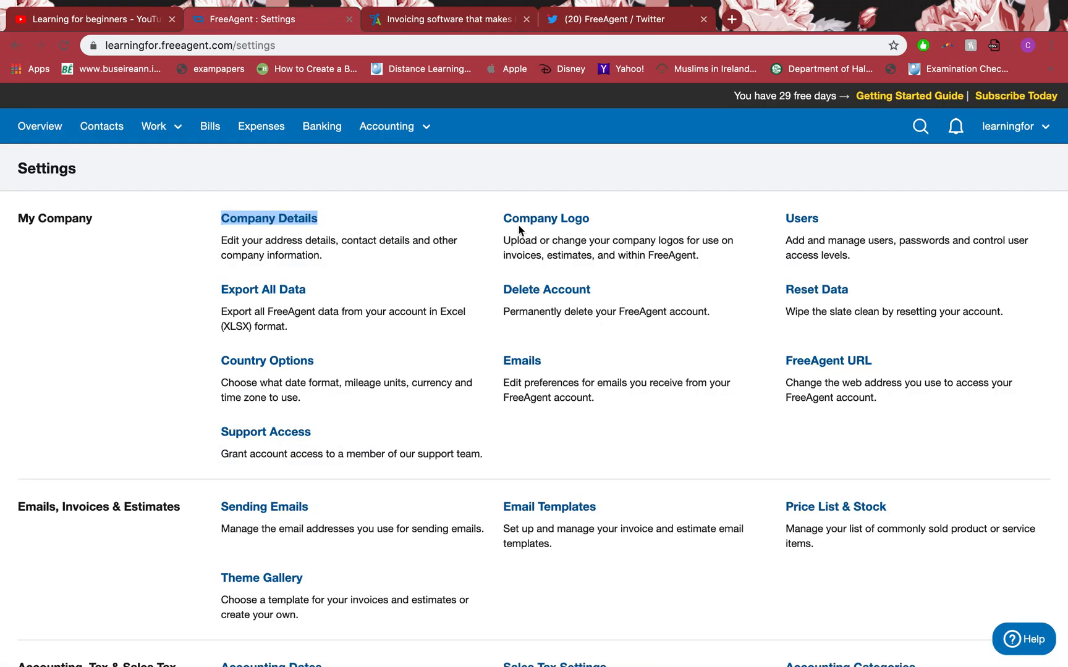
Open the Company Logo settings in a new browser tab and view the logo file chooser, cancelling it without a selection
right_click(546, 220)
left_click(562, 224)
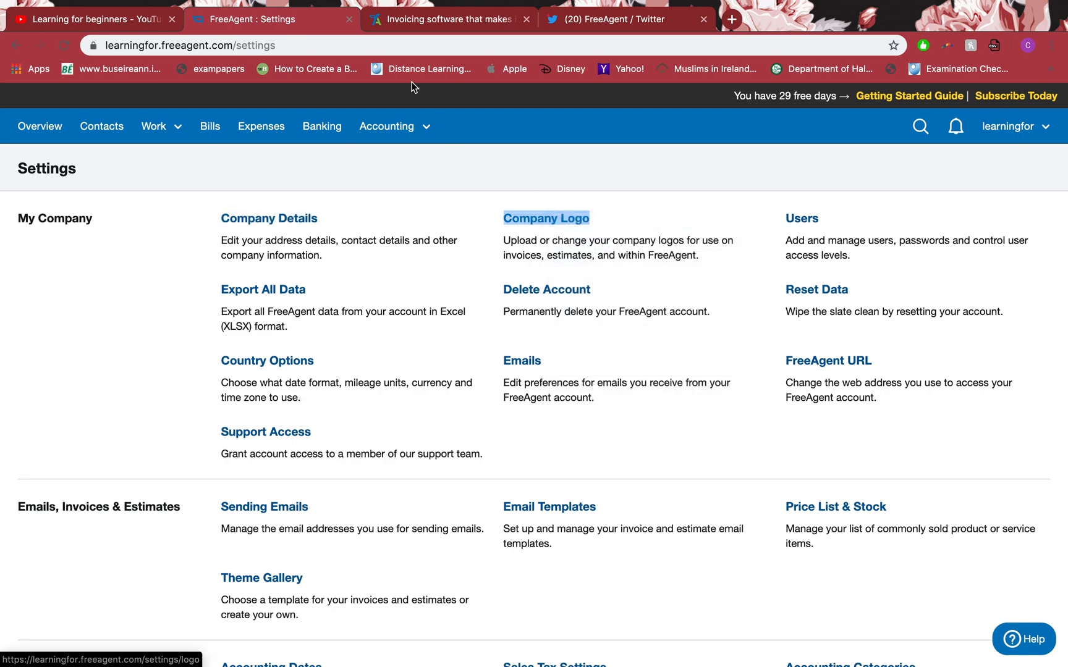
left_click(393, 20)
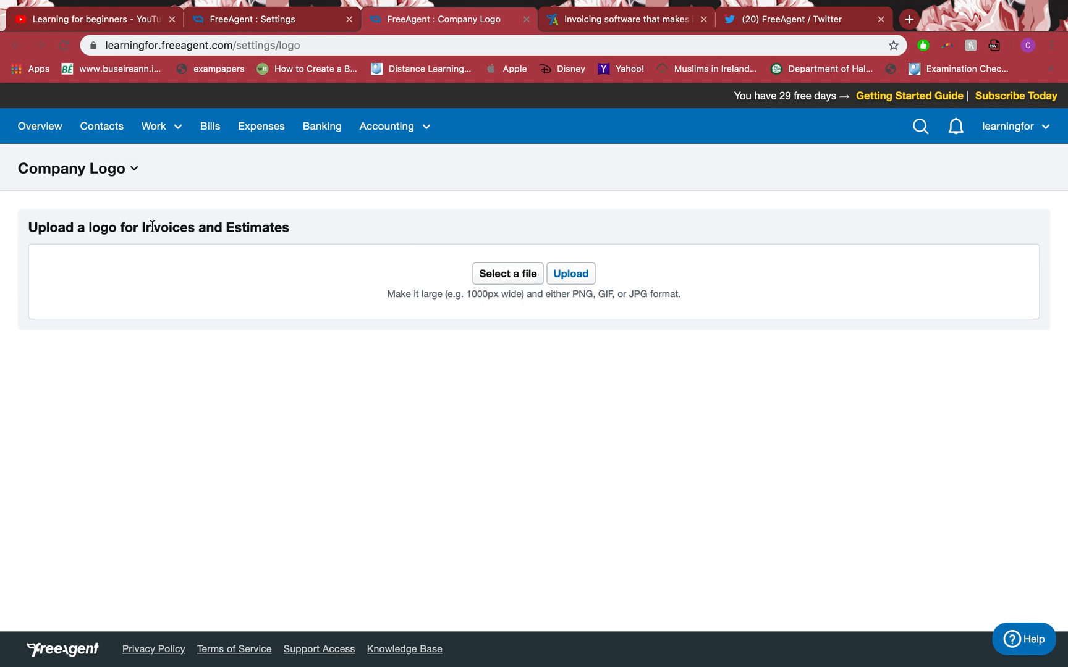
left_click(512, 278)
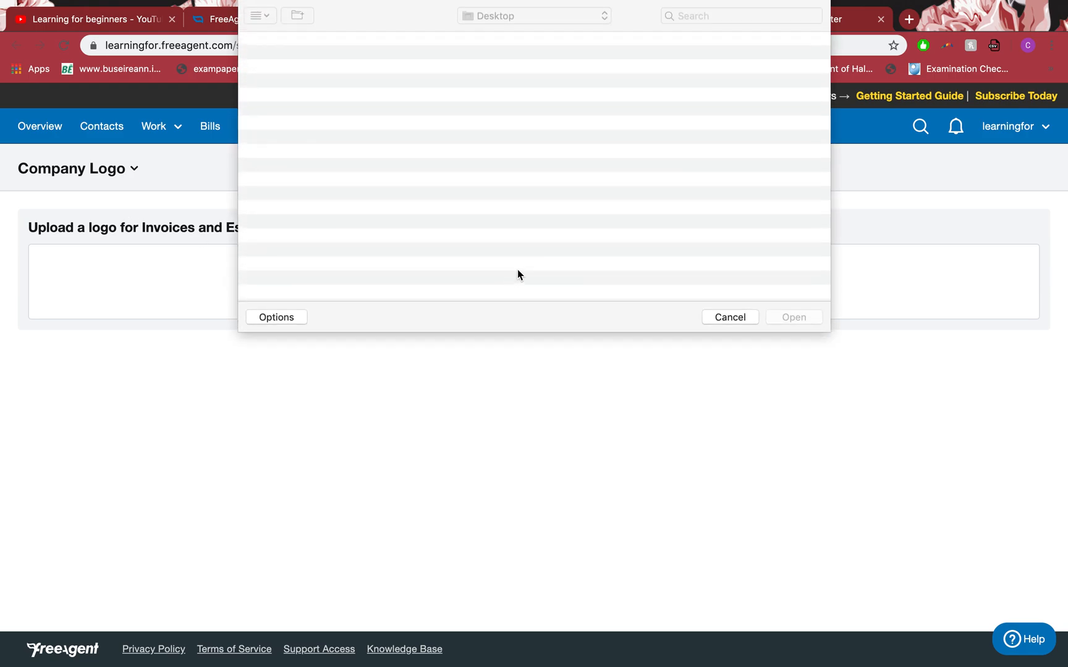
left_click(709, 317)
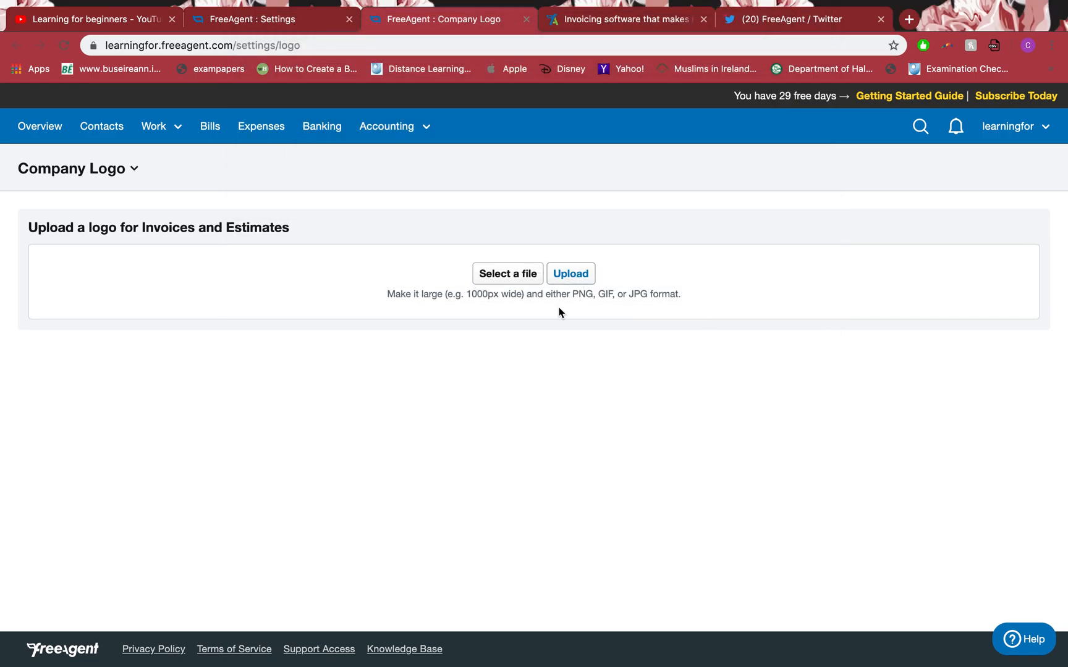
Read the size and file format requirements for the invoice logo, and close the Company Logo page
double_click(584, 294)
left_click_drag(600, 293, 686, 287)
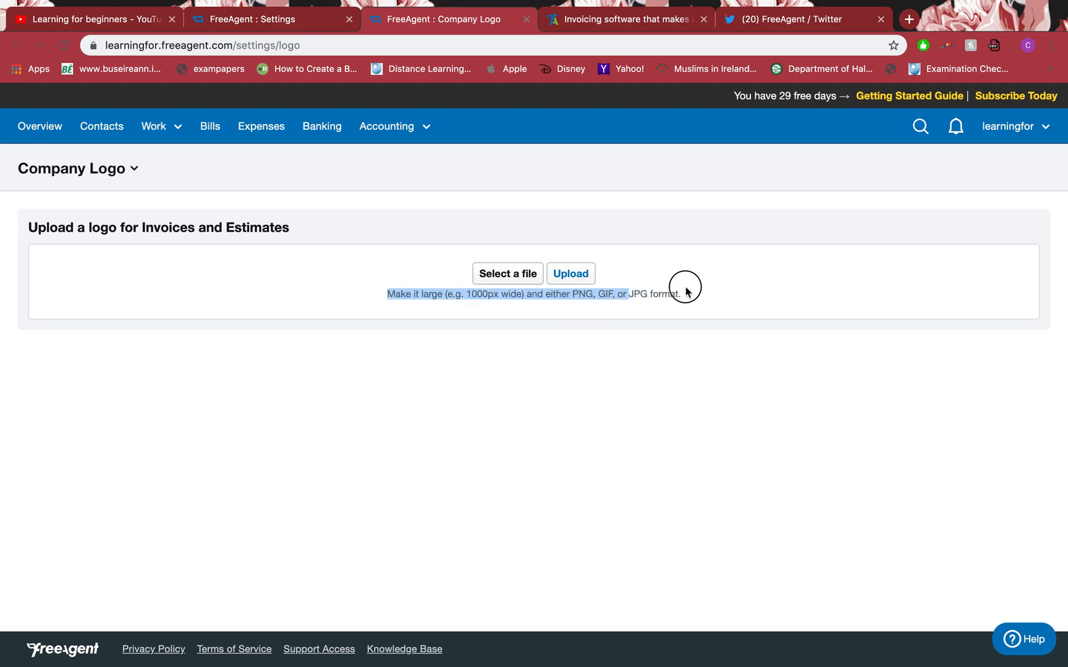
left_click(593, 296)
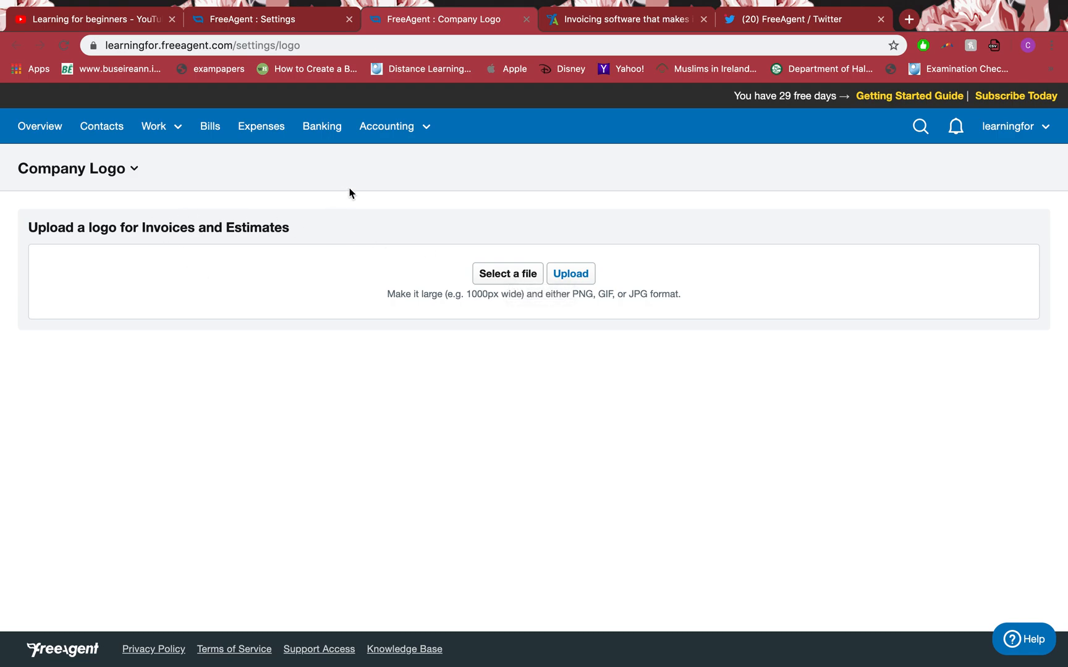
left_click(525, 19)
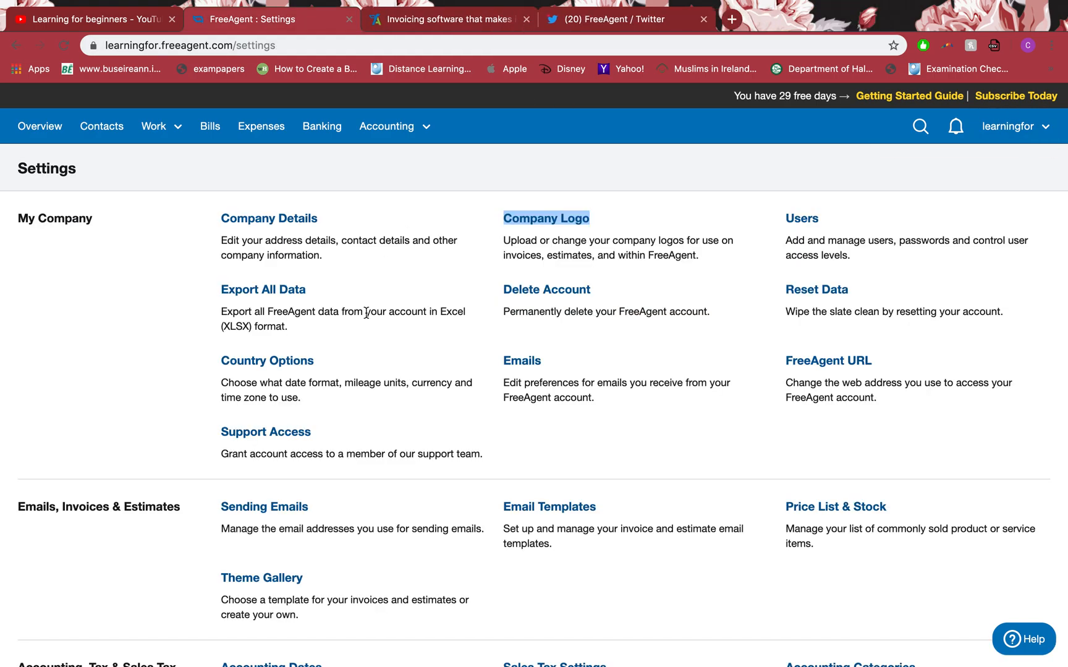
Open the Users settings in a new browser tab and start a new user form
right_click(803, 221)
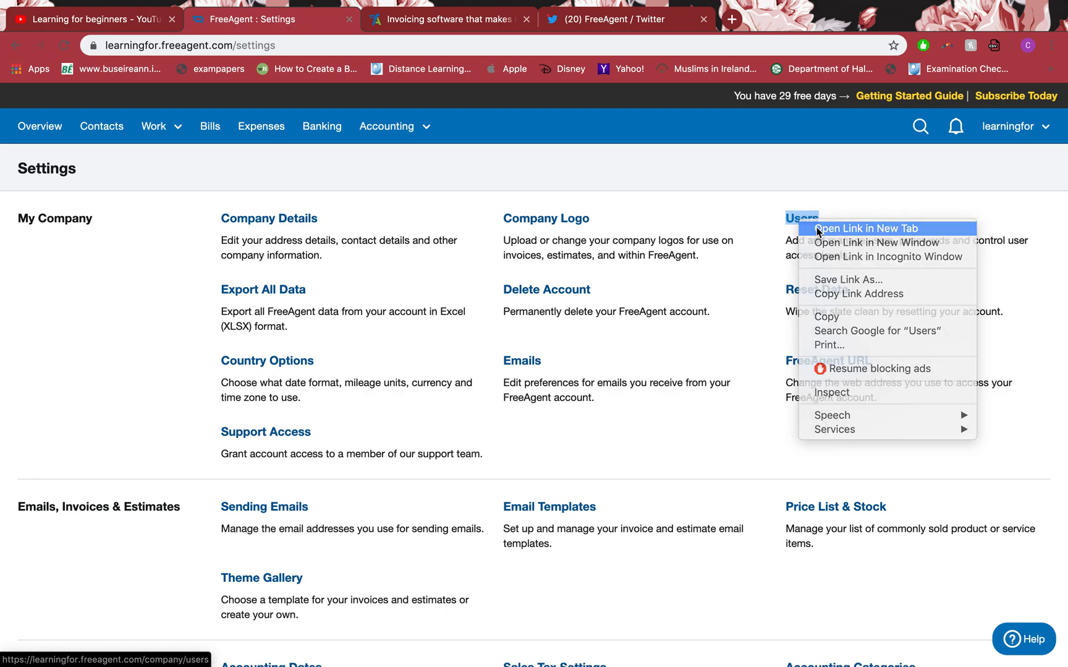
left_click(817, 227)
left_click(450, 25)
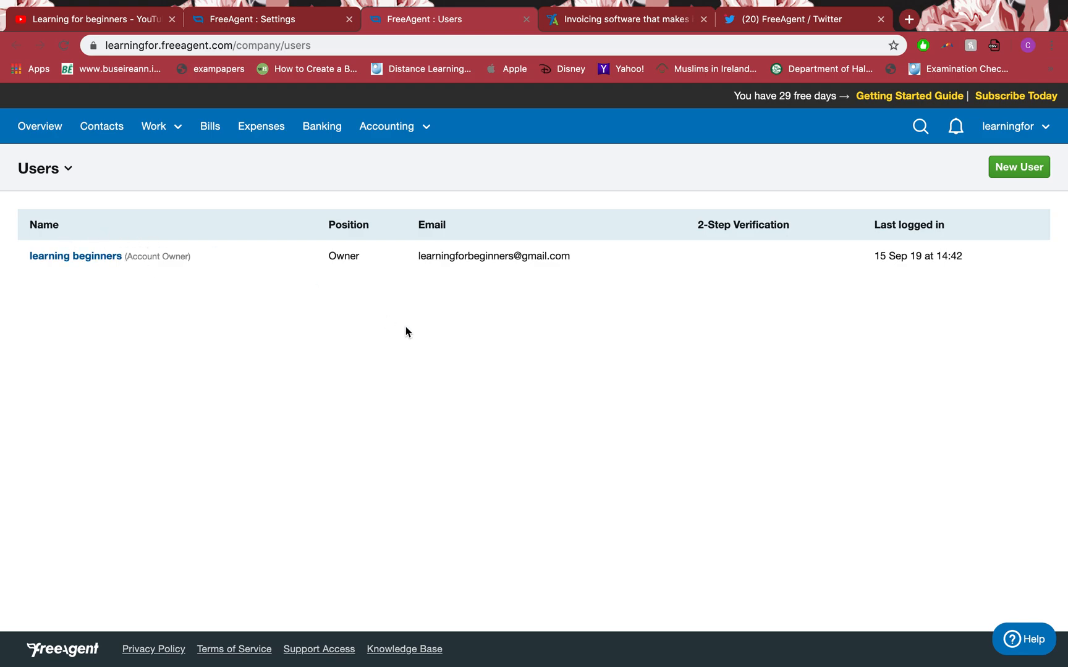
left_click_drag(425, 255, 581, 242)
left_click(1009, 167)
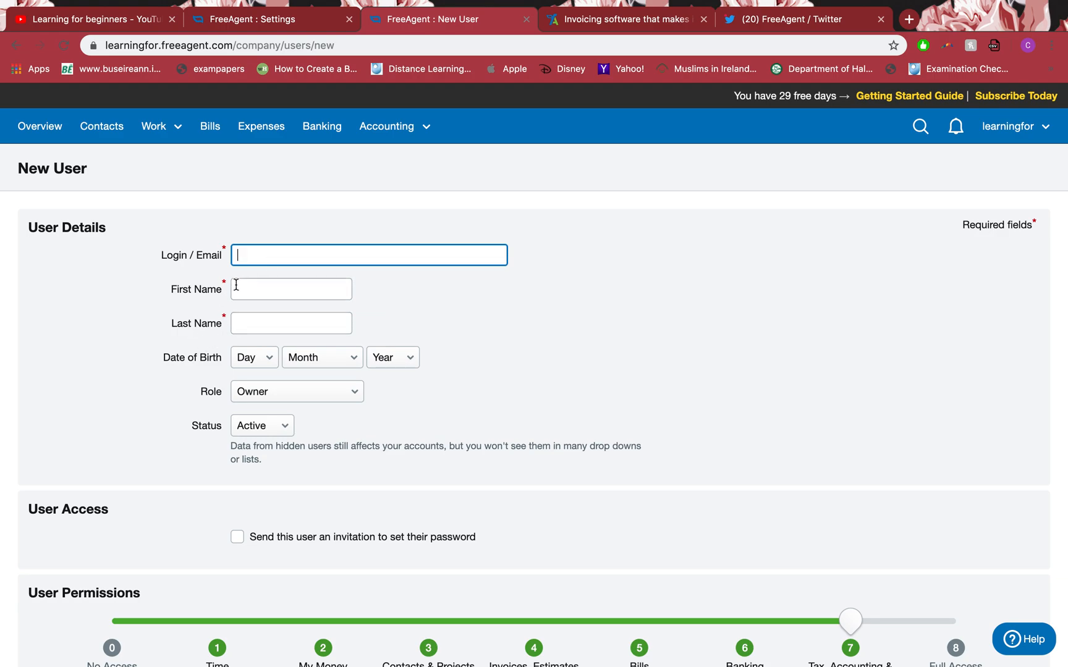
Review the new user's role, status, access invitation and permission options, keeping the role Owner and status Active
left_click(255, 390)
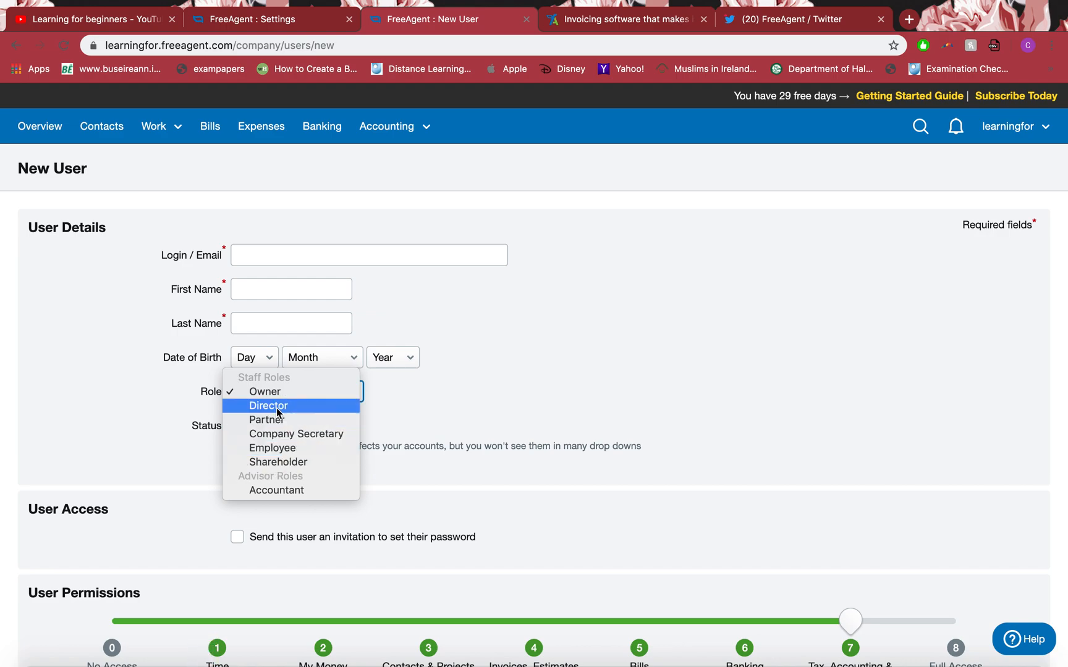
left_click(187, 418)
scroll(188, 419, "down", 3)
left_click(262, 356)
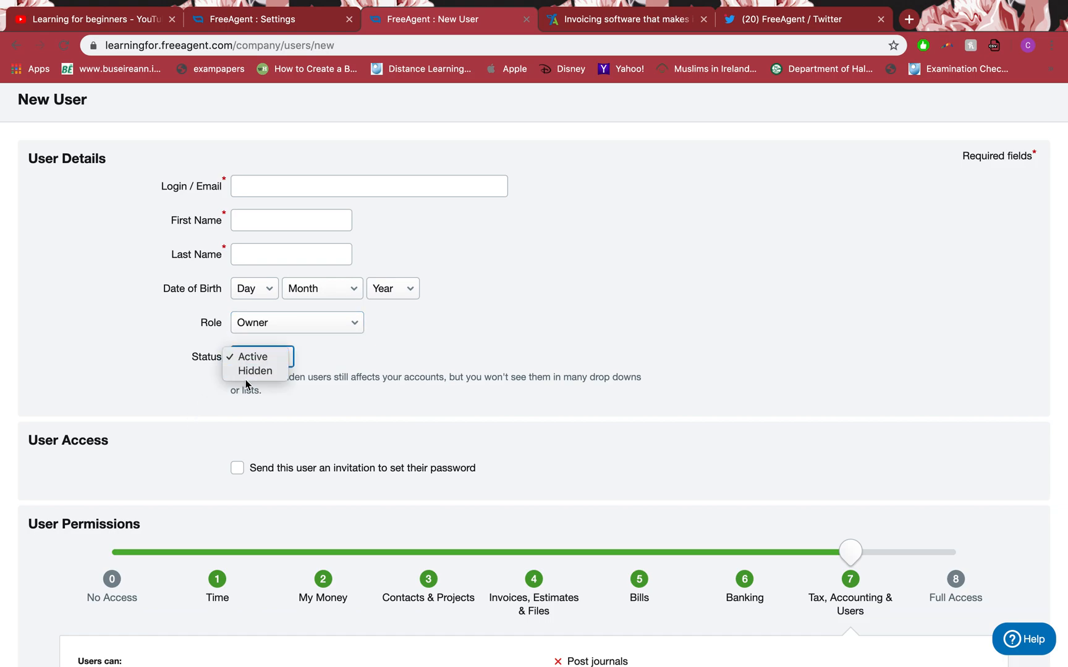
left_click(205, 383)
scroll(205, 383, "down", 3)
scroll(205, 379, "down", 2)
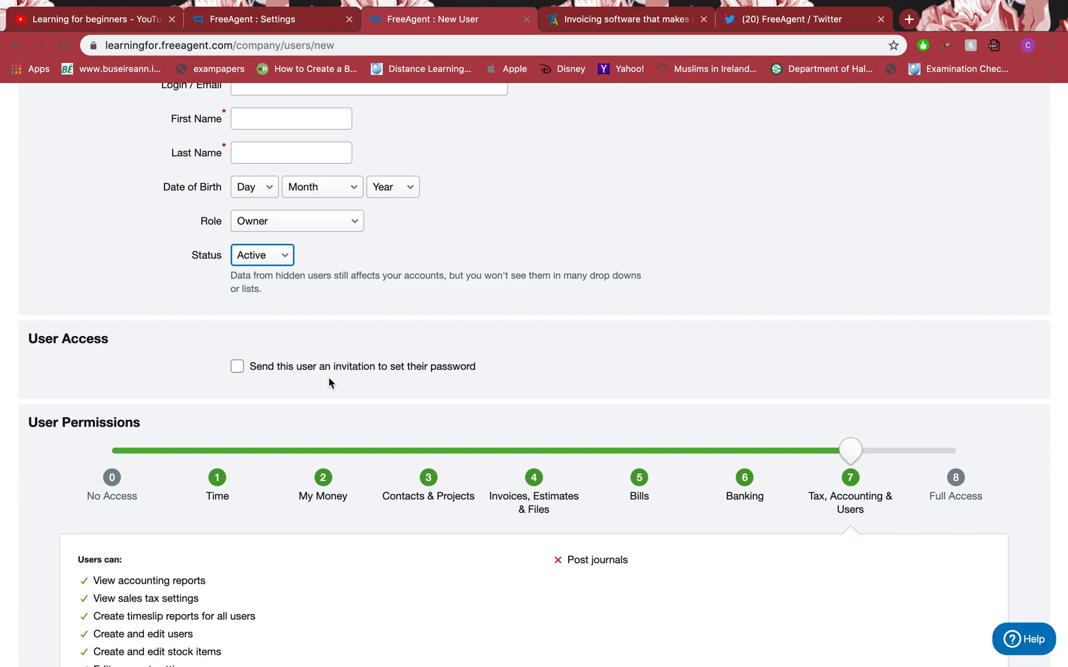
scroll(327, 378, "down", 5)
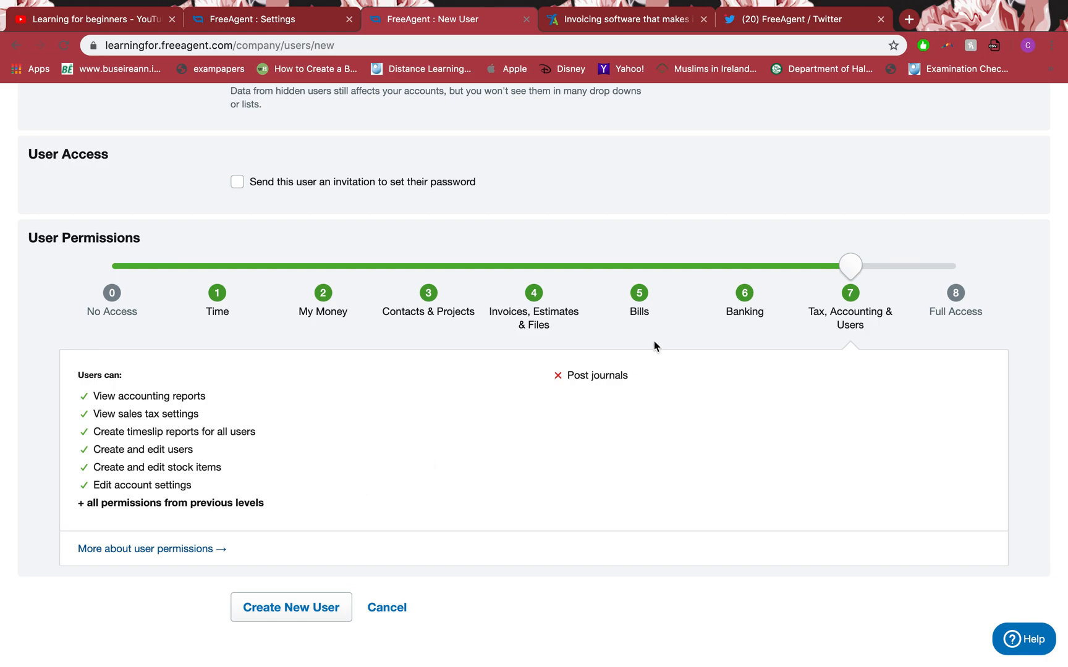
Compare the user permissions at level 4, Invoices, Estimates & Files, and level 8, Full Access, and close the form without creating the user
left_click_drag(851, 264, 548, 314)
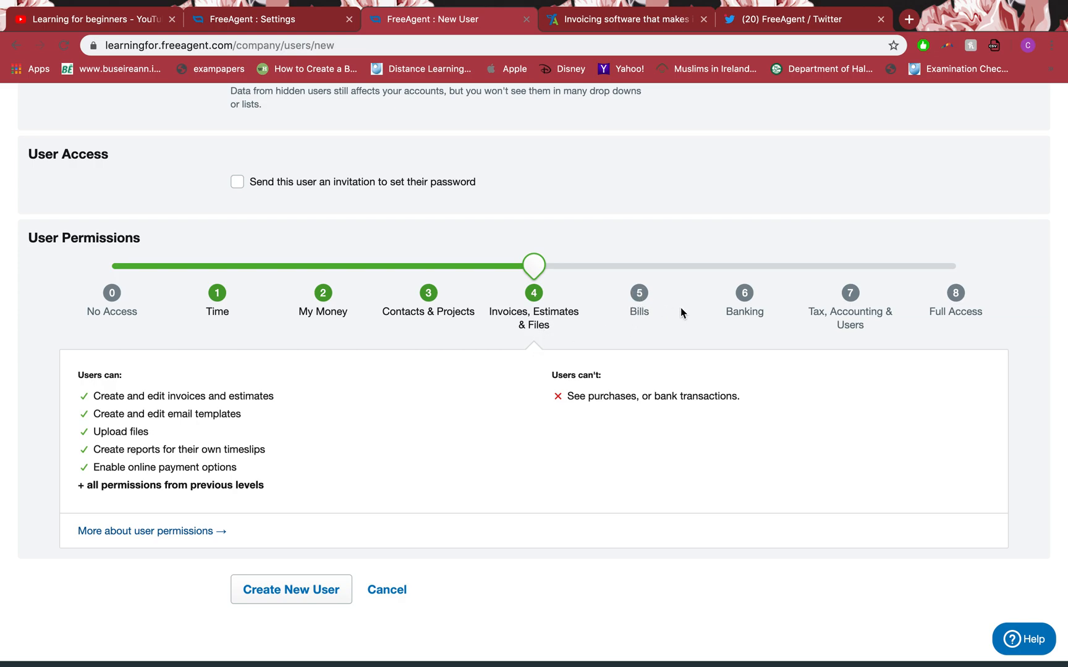
left_click(564, 397)
left_click_drag(563, 397, 747, 396)
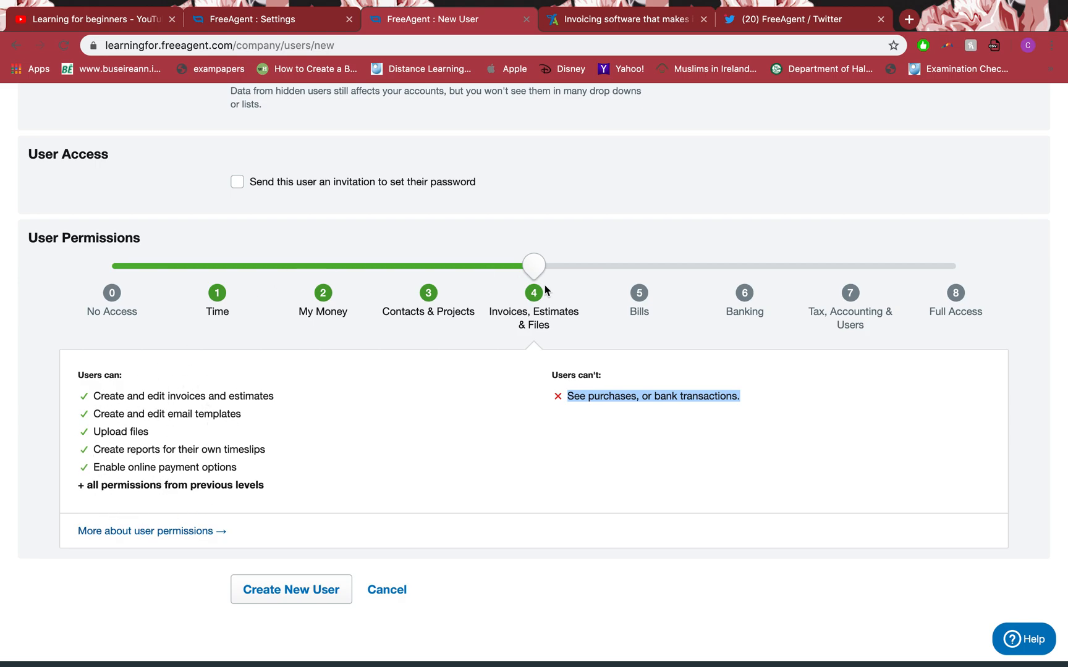
left_click_drag(535, 267, 923, 267)
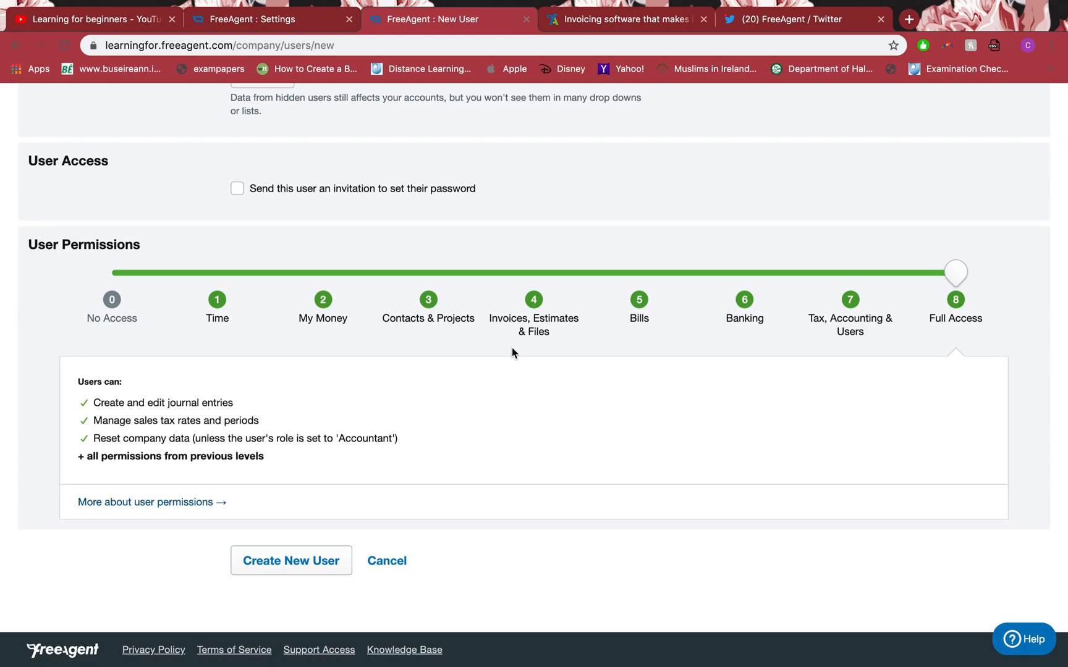
scroll(512, 347, "up", 6)
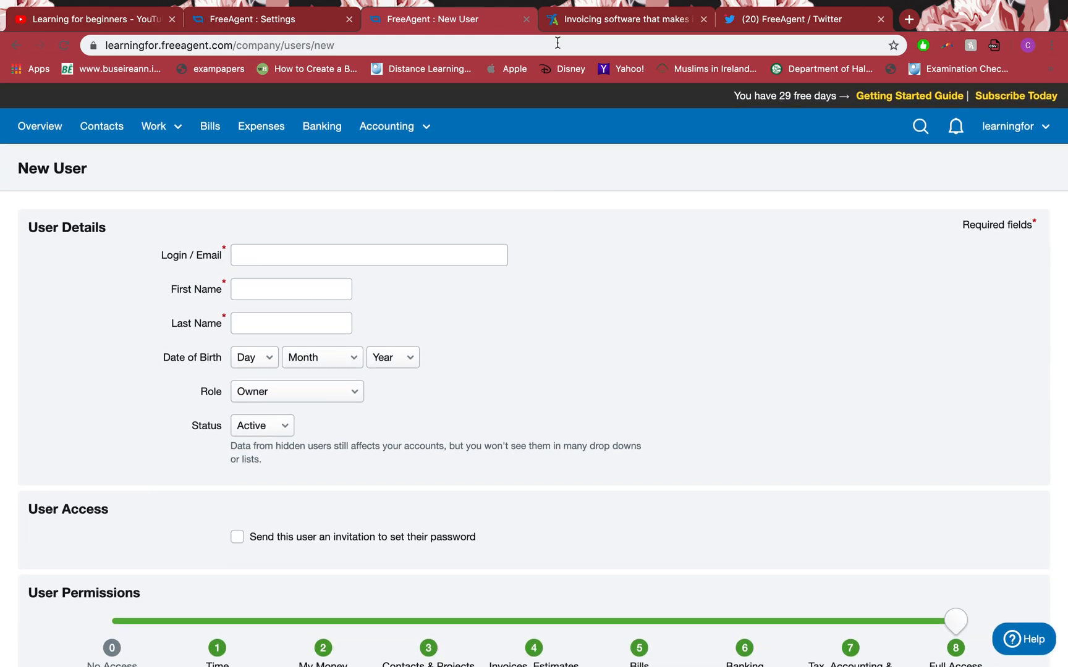
left_click(526, 19)
Open the Export All Data settings in a new browser tab, review the export options and close the page
right_click(224, 289)
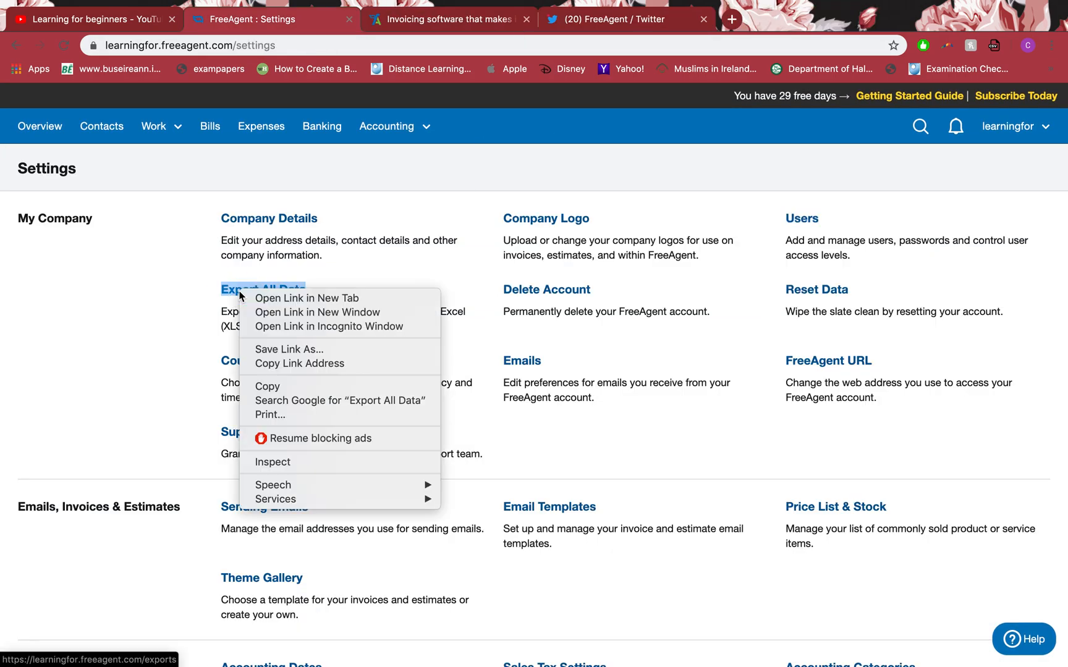
left_click(259, 297)
left_click(407, 19)
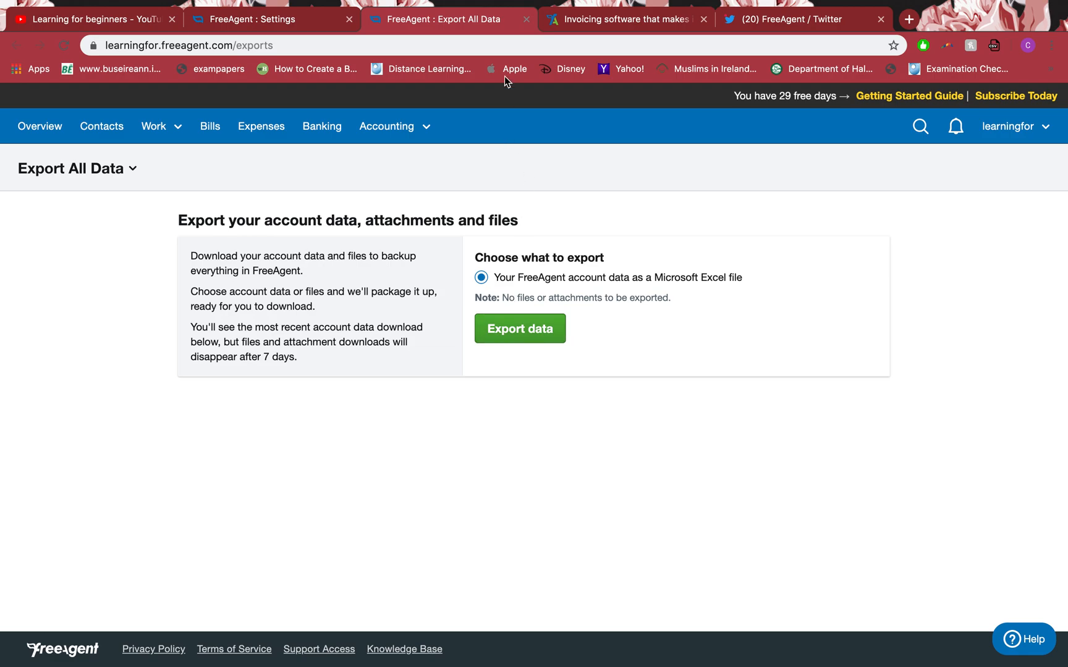
left_click(526, 19)
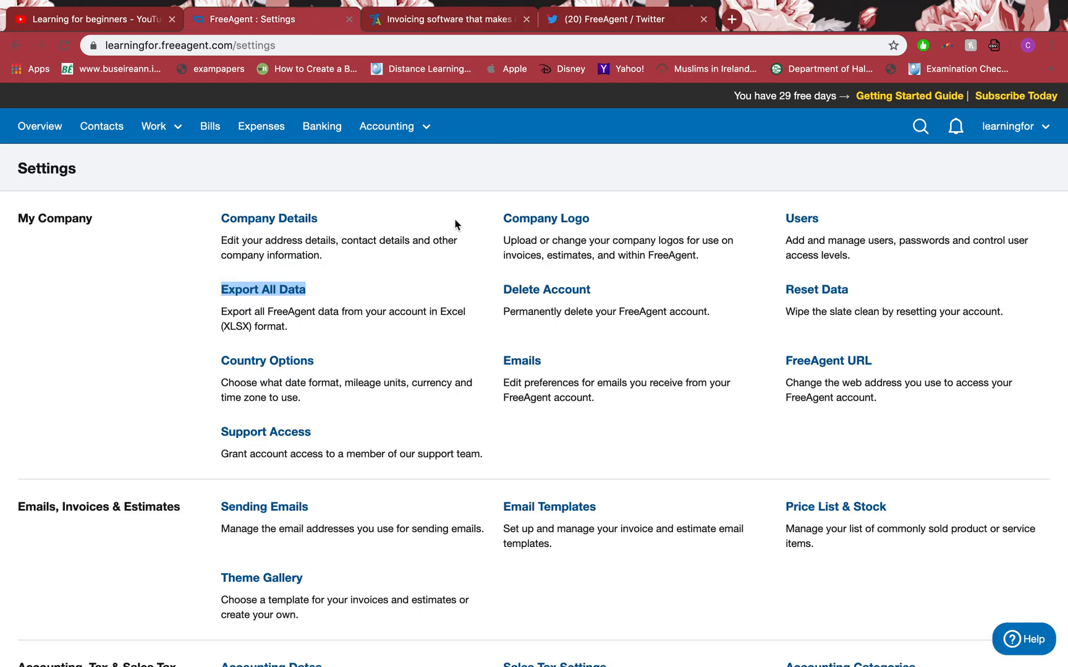
Open the Delete Account settings in a new browser tab, view the deletion requirements and return to the Settings page
right_click(525, 289)
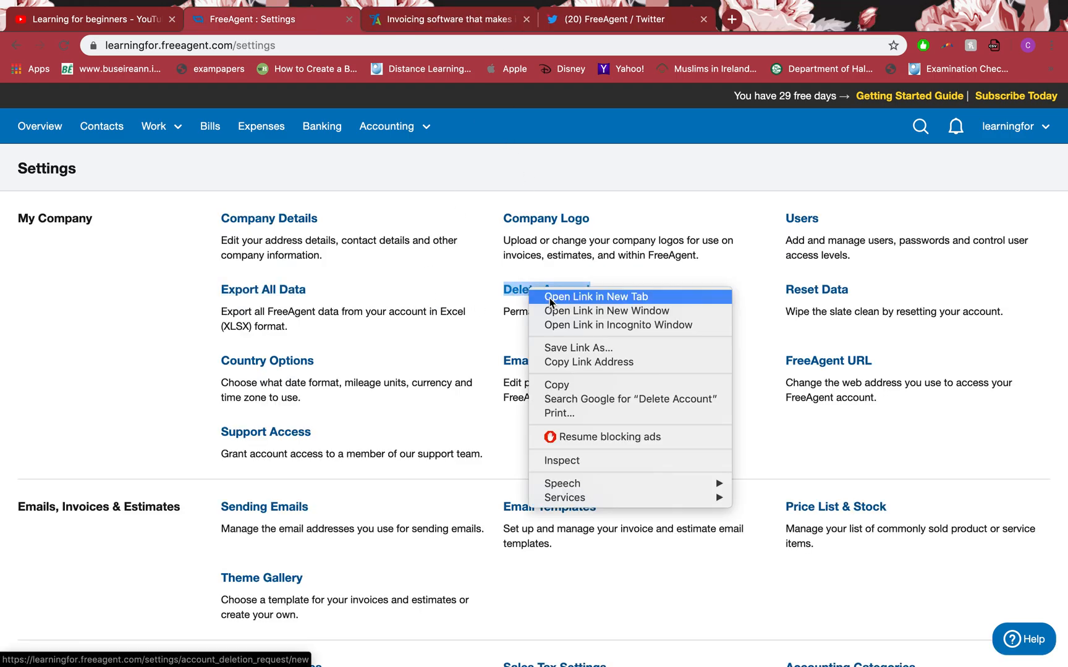
left_click(550, 298)
left_click(441, 21)
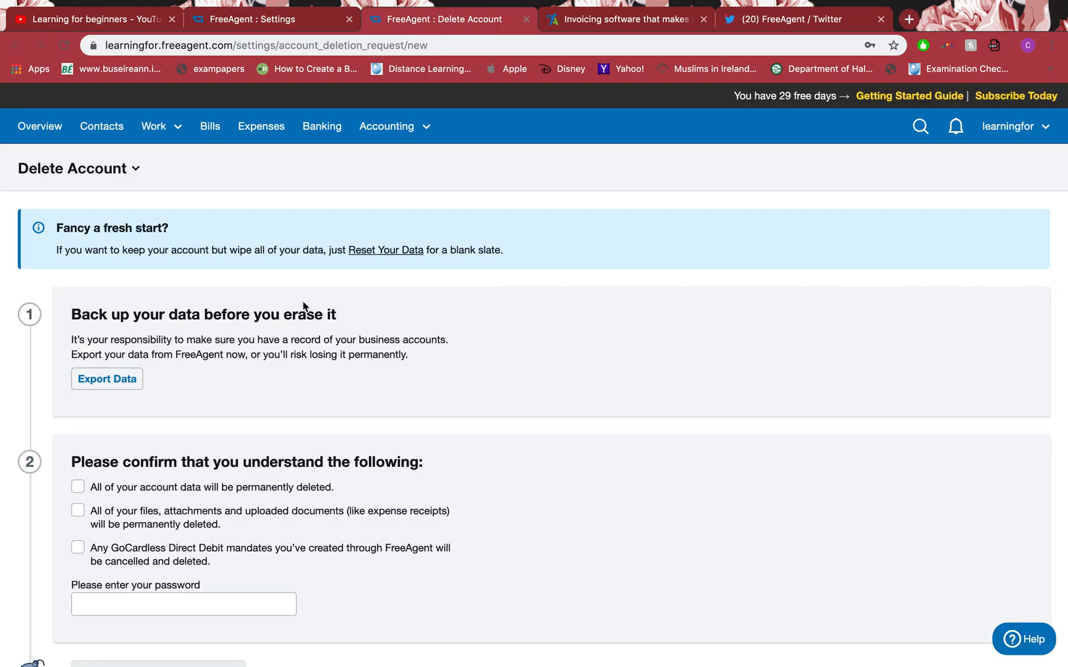
left_click(294, 25)
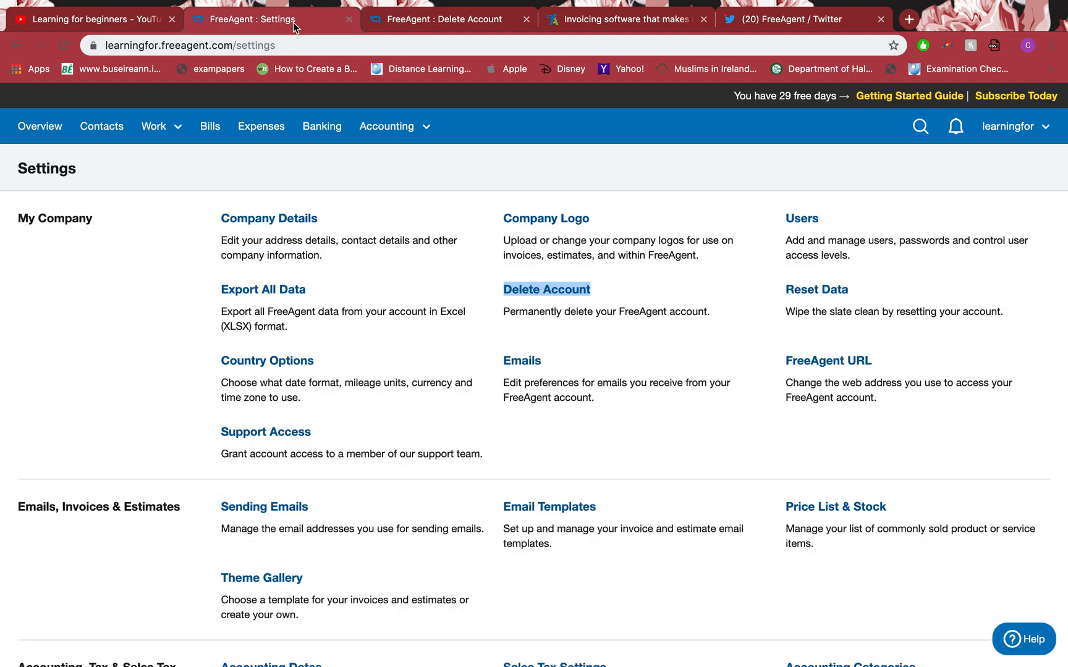
Return to the open Delete Account page, review the backup and confirmation requirements down to the final deletion option, and close the page
left_click(430, 18)
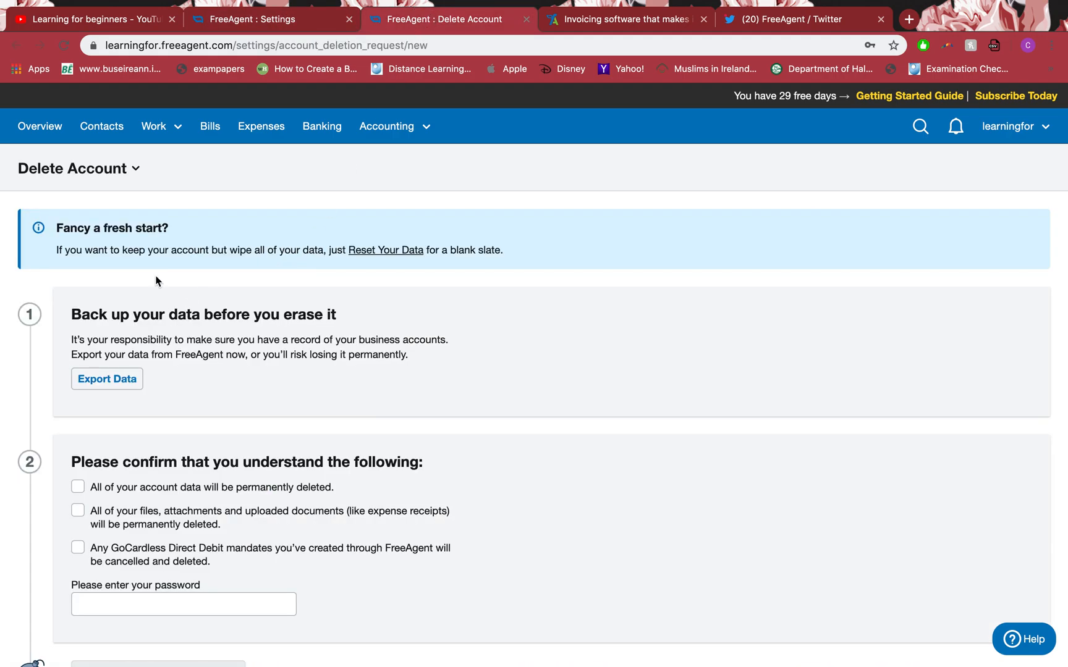
scroll(167, 309, "down", 5)
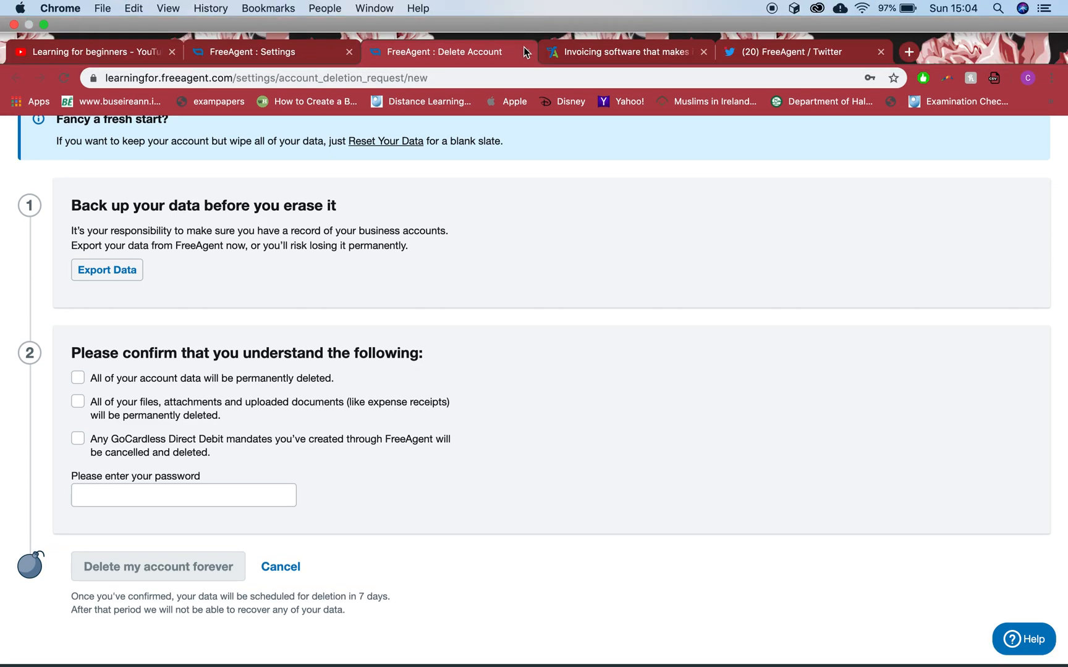
left_click(523, 52)
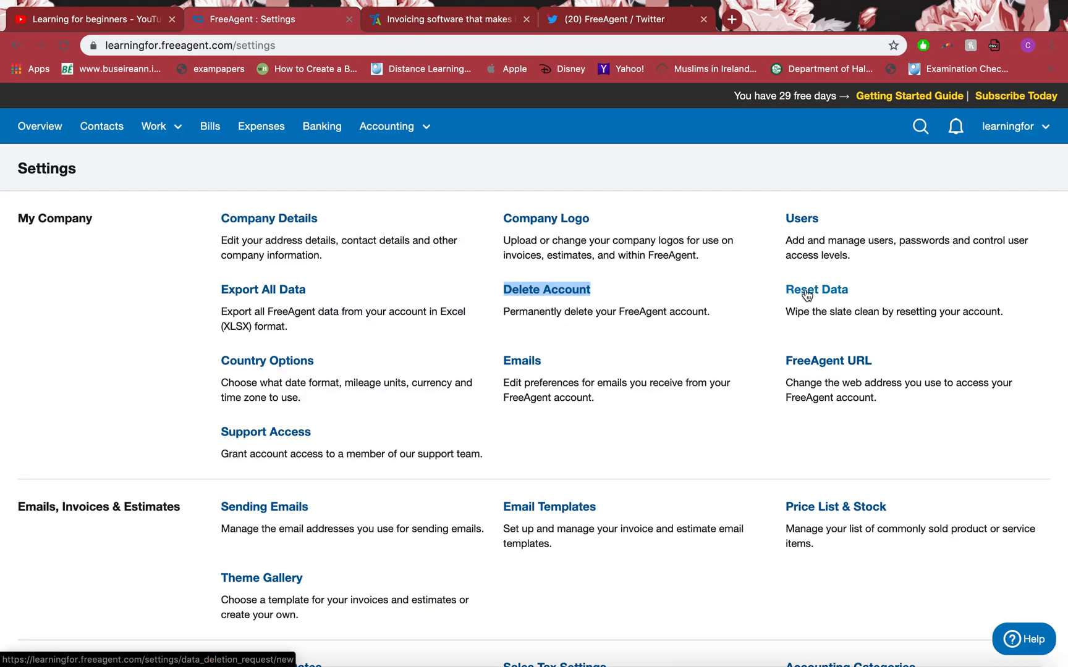
Open the Reset Data settings in a new browser tab, review the backup and confirmation requirements, and close the page without resetting
right_click(806, 296)
left_click(834, 297)
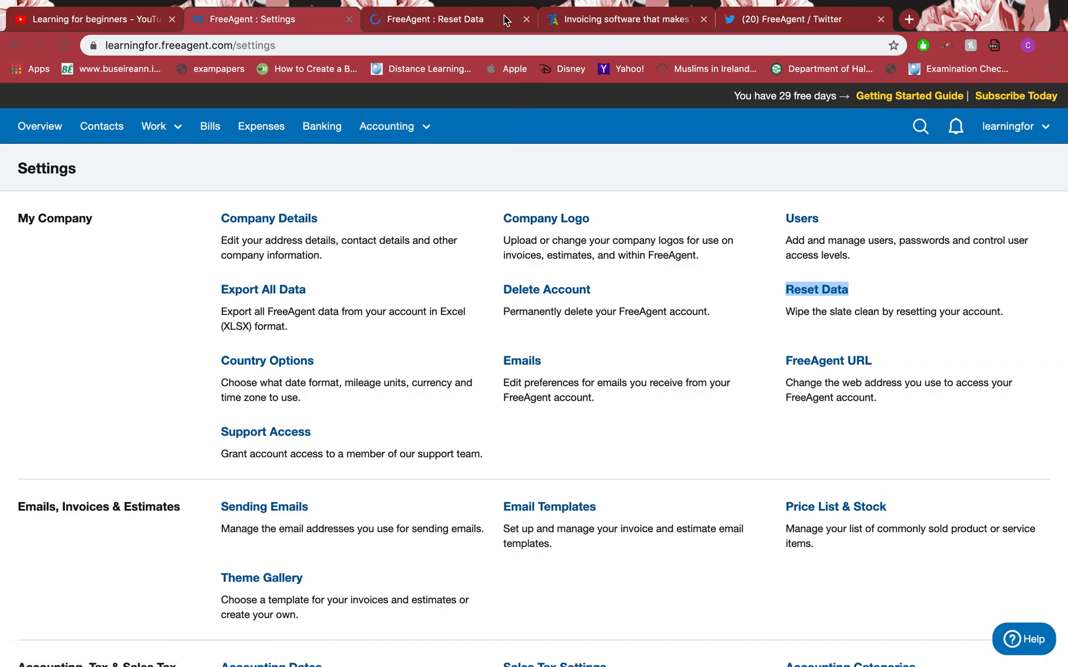
left_click(506, 16)
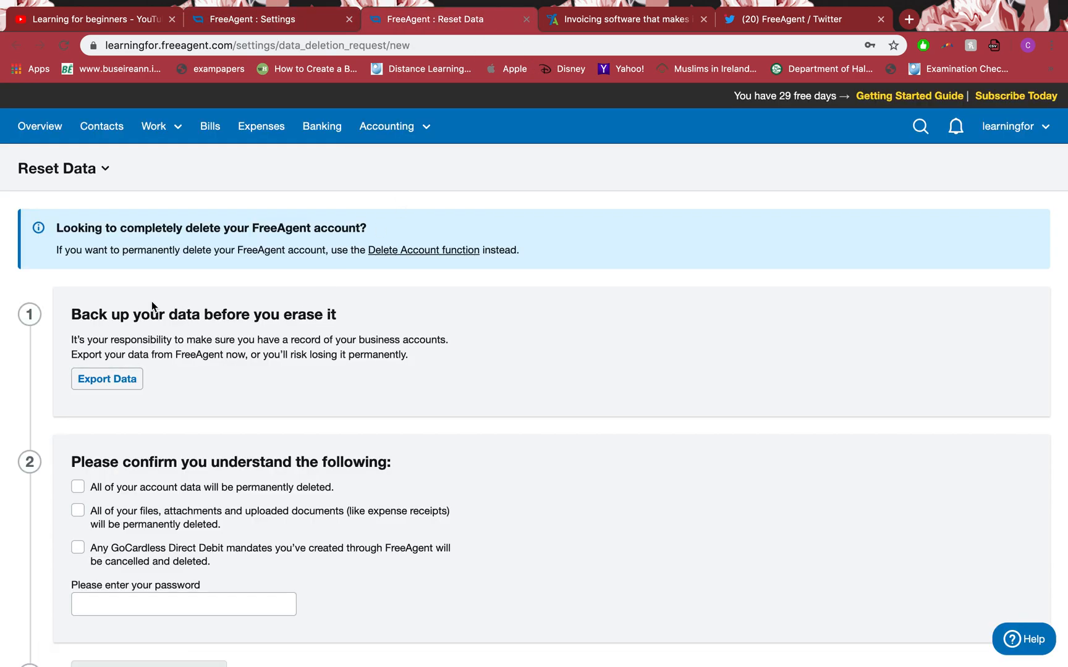
scroll(91, 337, "down", 3)
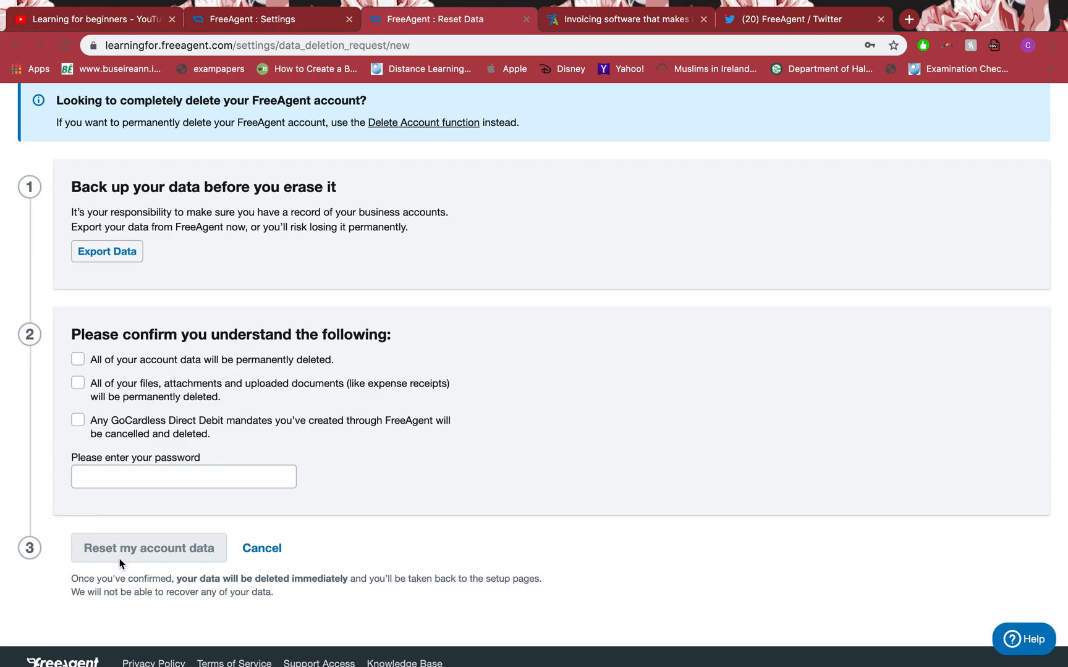
left_click(526, 19)
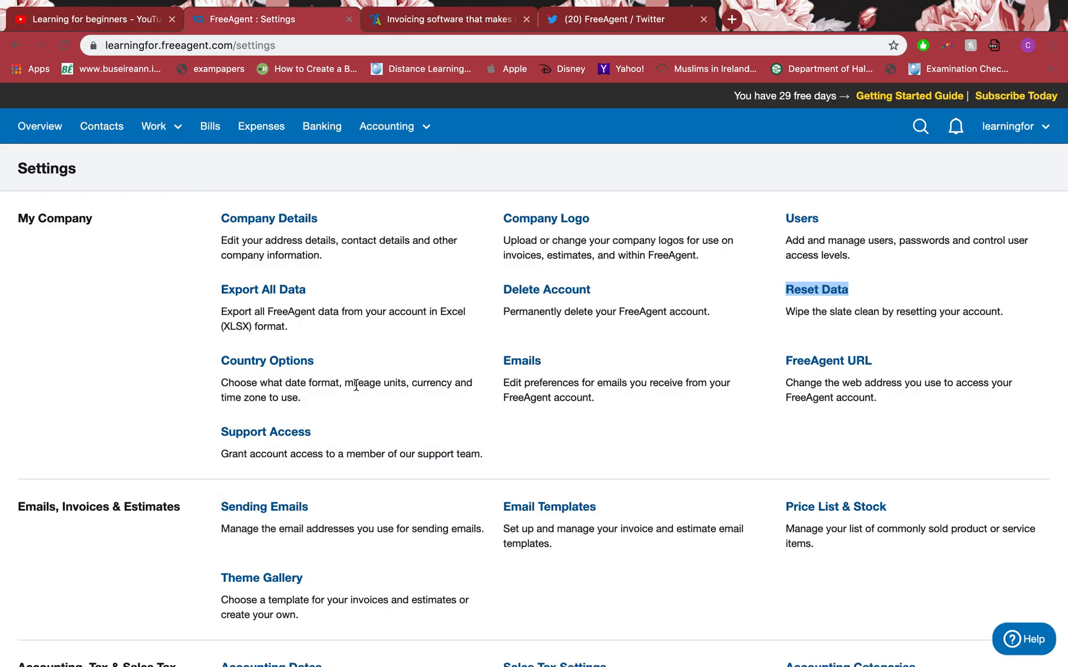
Open the Country Options settings in a new browser tab and view the available short date formats, keeping dd mmm yy
scroll(352, 377, "down", 2)
right_click(294, 290)
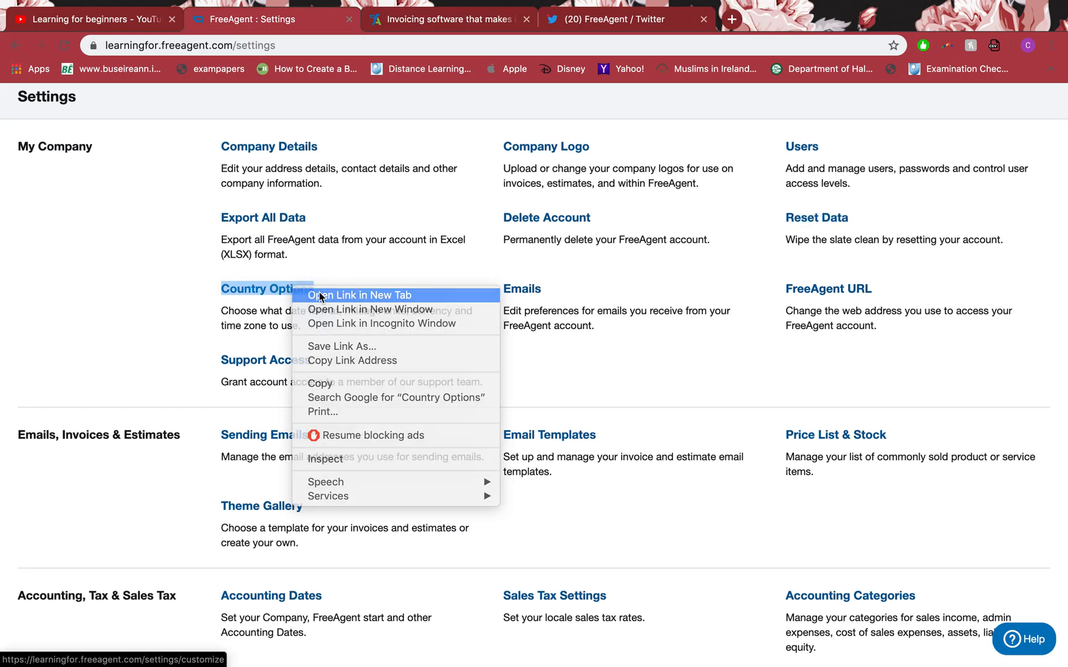
left_click(319, 292)
left_click(436, 21)
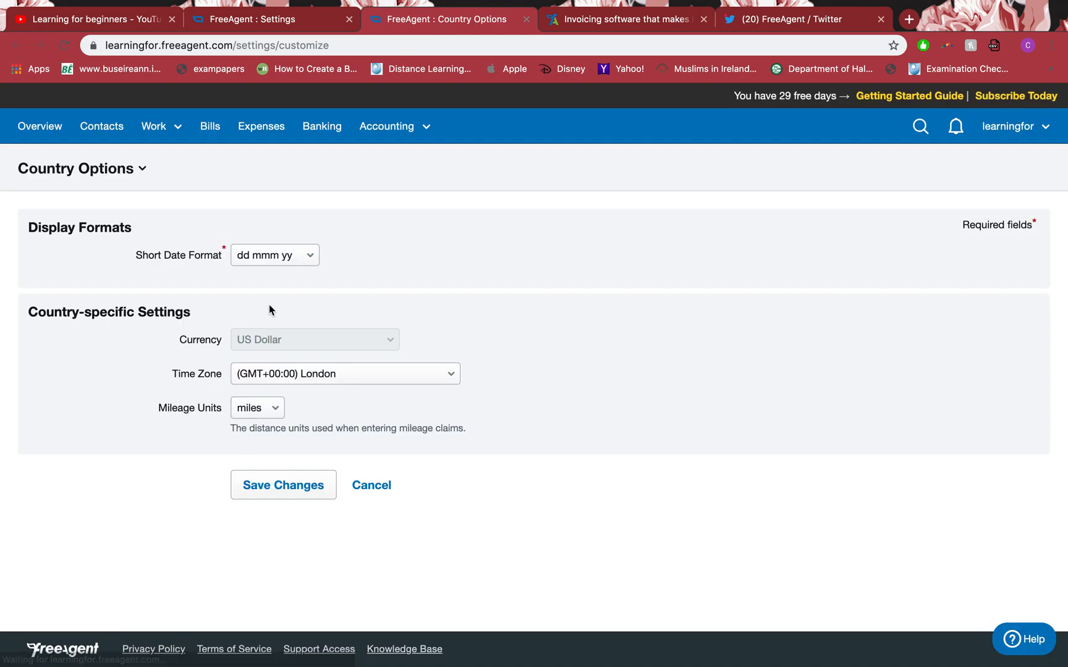
left_click(273, 258)
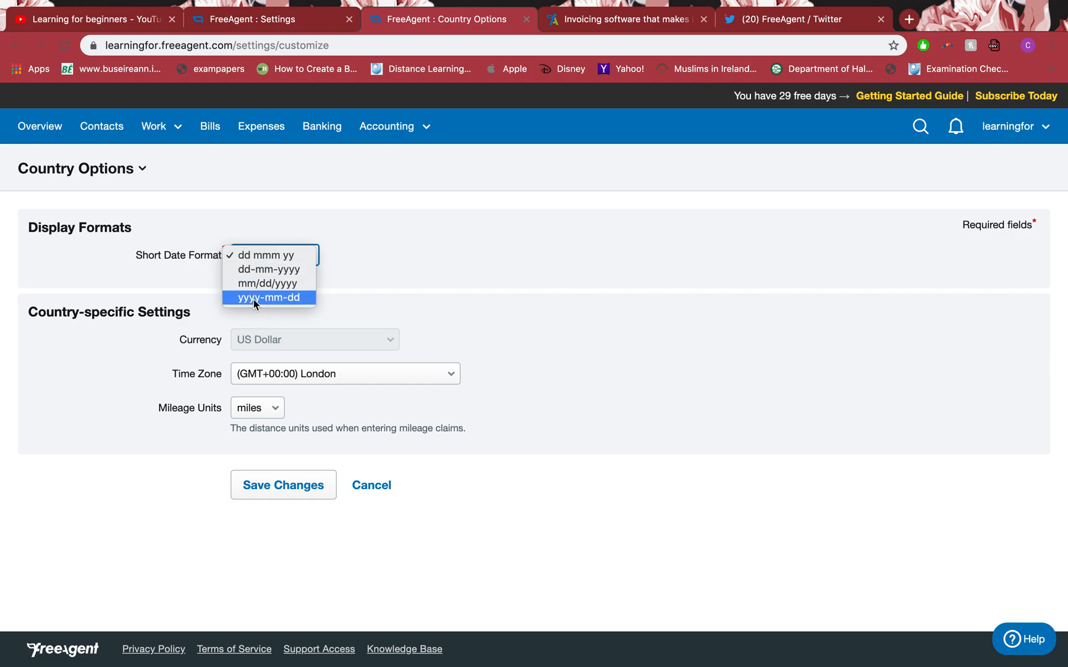
left_click(176, 258)
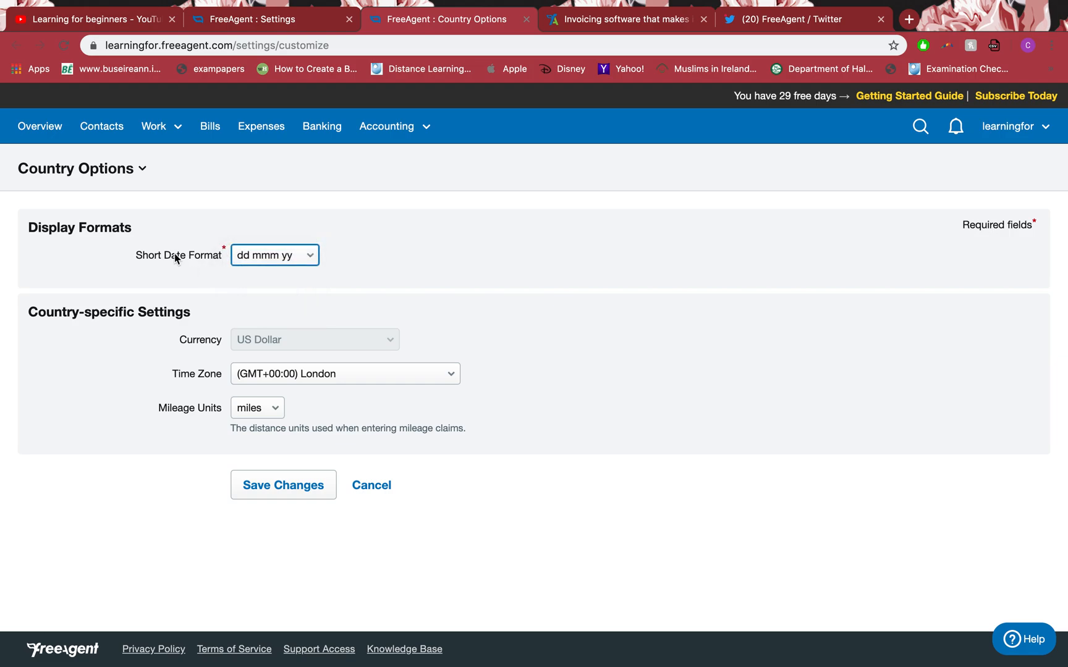
View the time zone and mileage unit choices, keeping London and miles, and close the Country Options page without saving
left_click(297, 375)
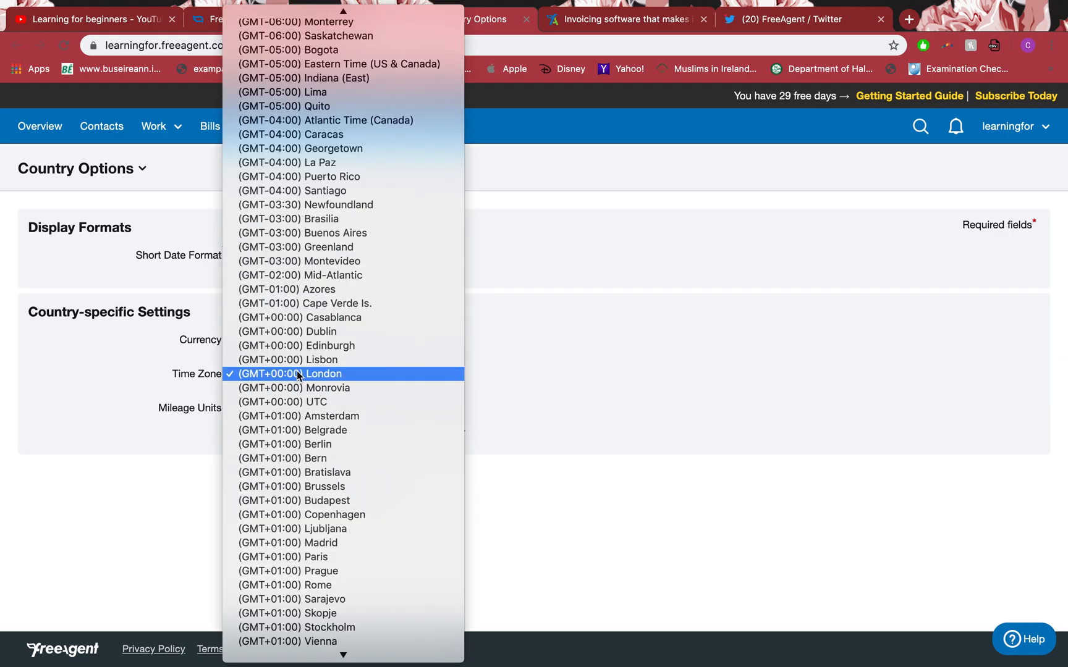
left_click(178, 345)
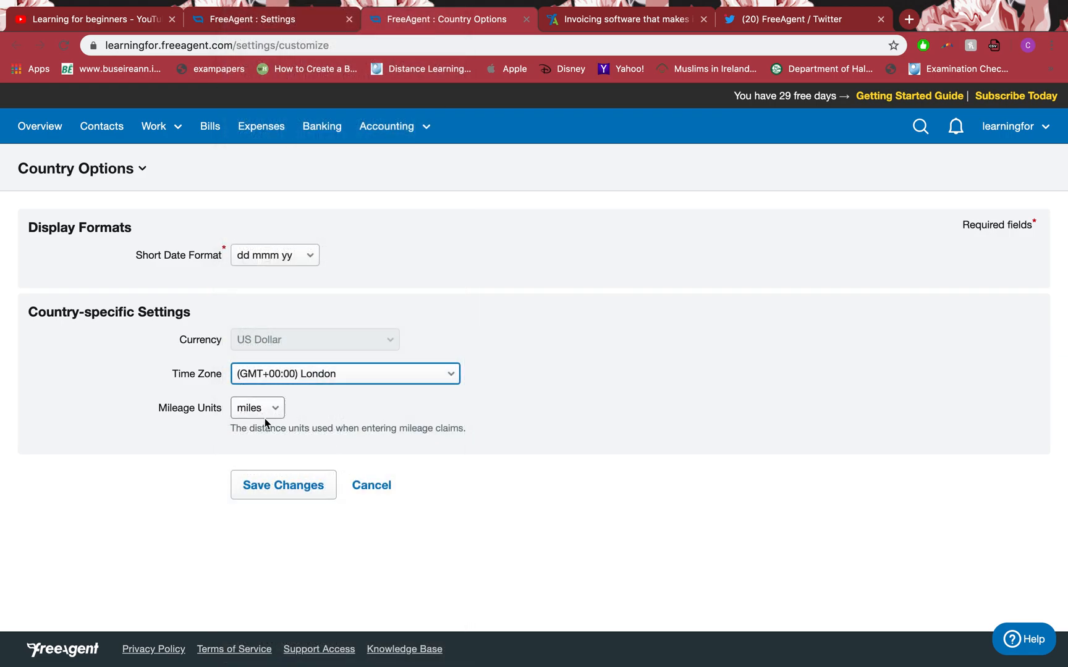
left_click(257, 407)
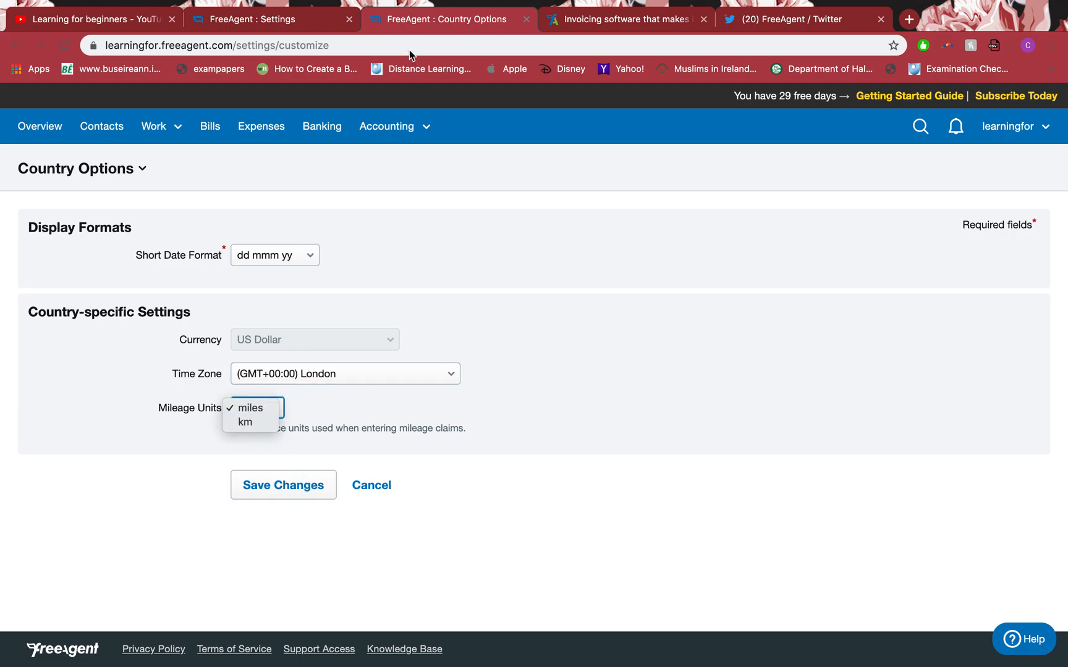
left_click(528, 22)
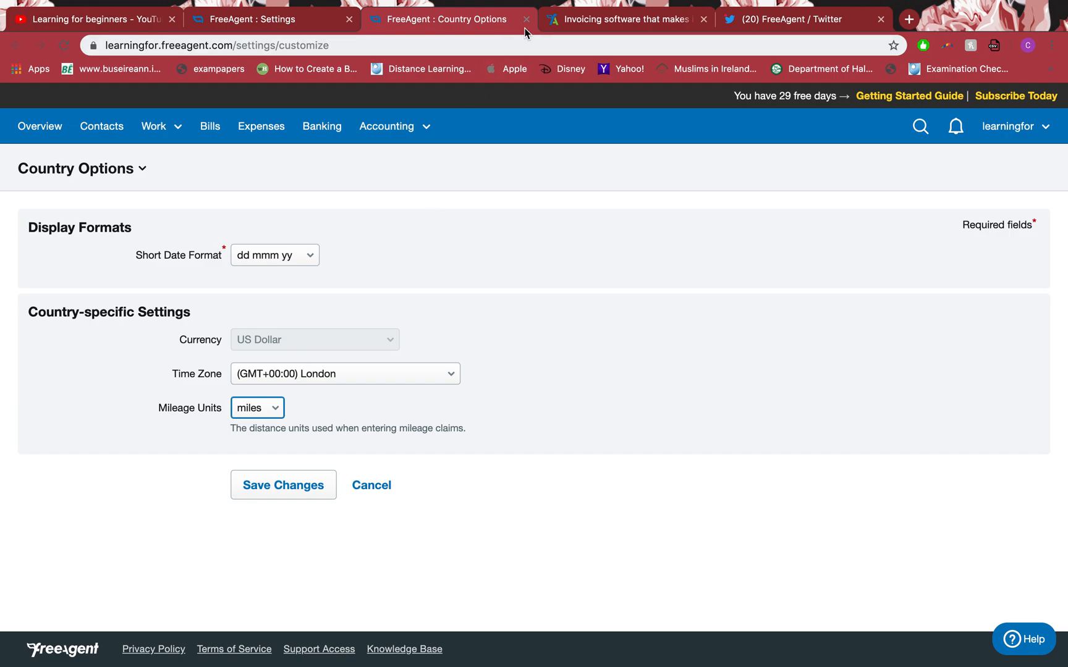
left_click(526, 20)
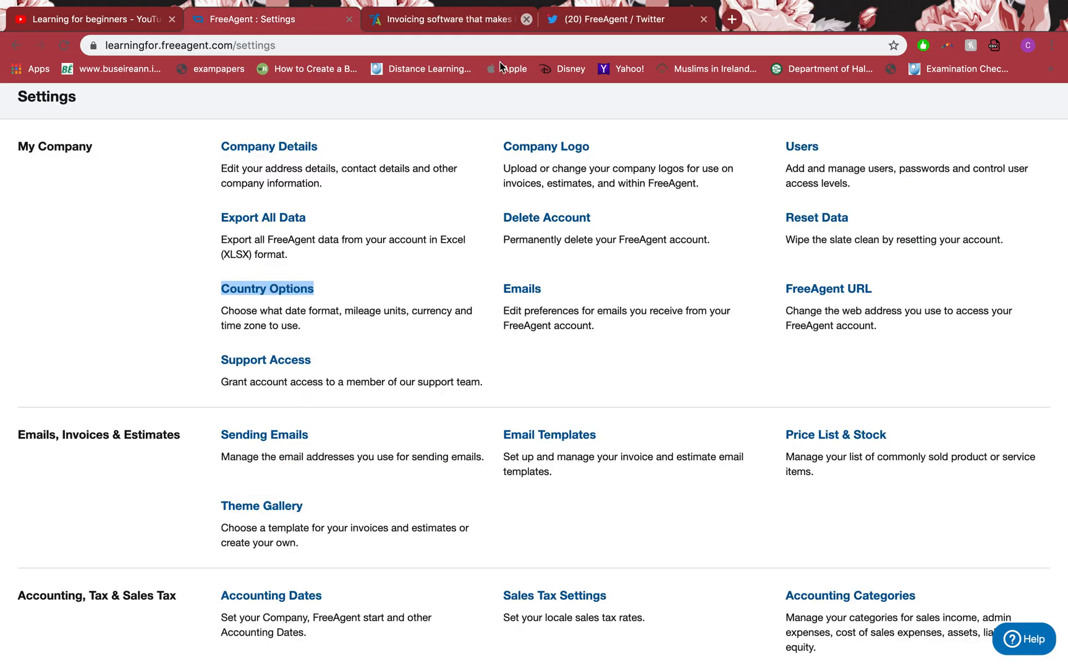
Open the Emails settings in a new browser tab, review the Monday Motivator and Bounced Email Notifications options, and close the page
right_click(530, 292)
left_click(546, 290)
left_click(448, 22)
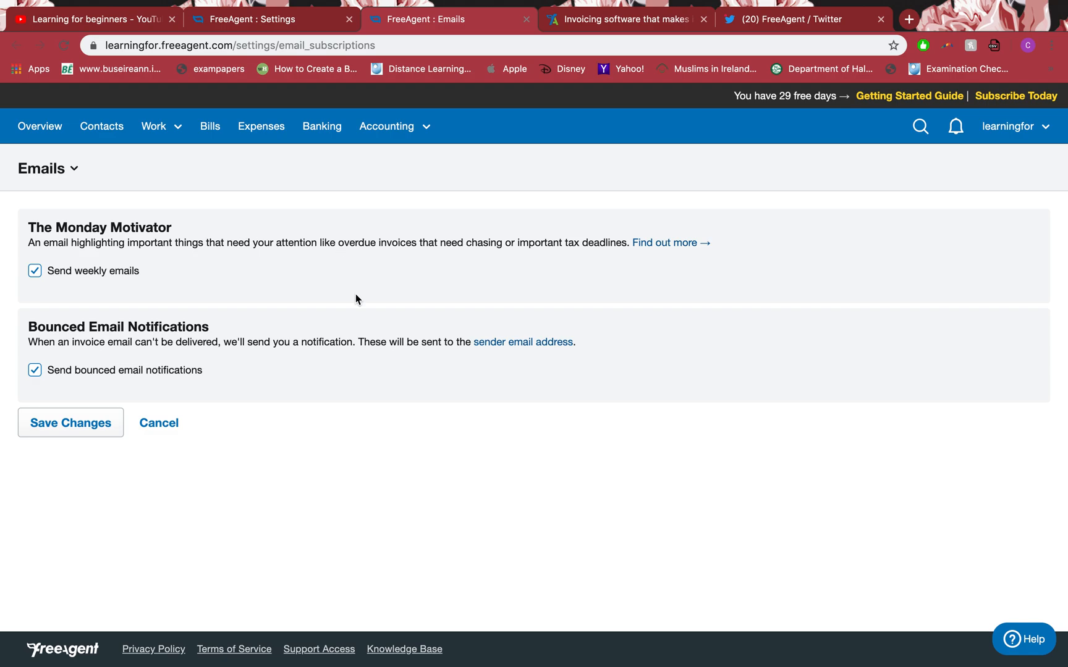
left_click_drag(376, 243, 422, 243)
left_click_drag(566, 243, 627, 243)
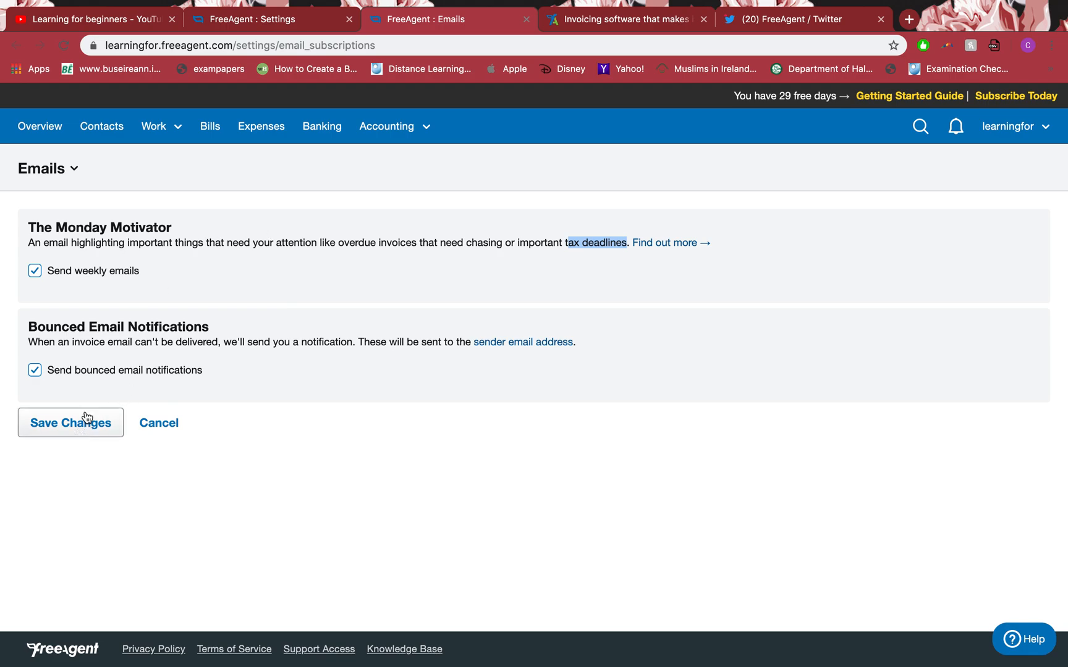
left_click(526, 19)
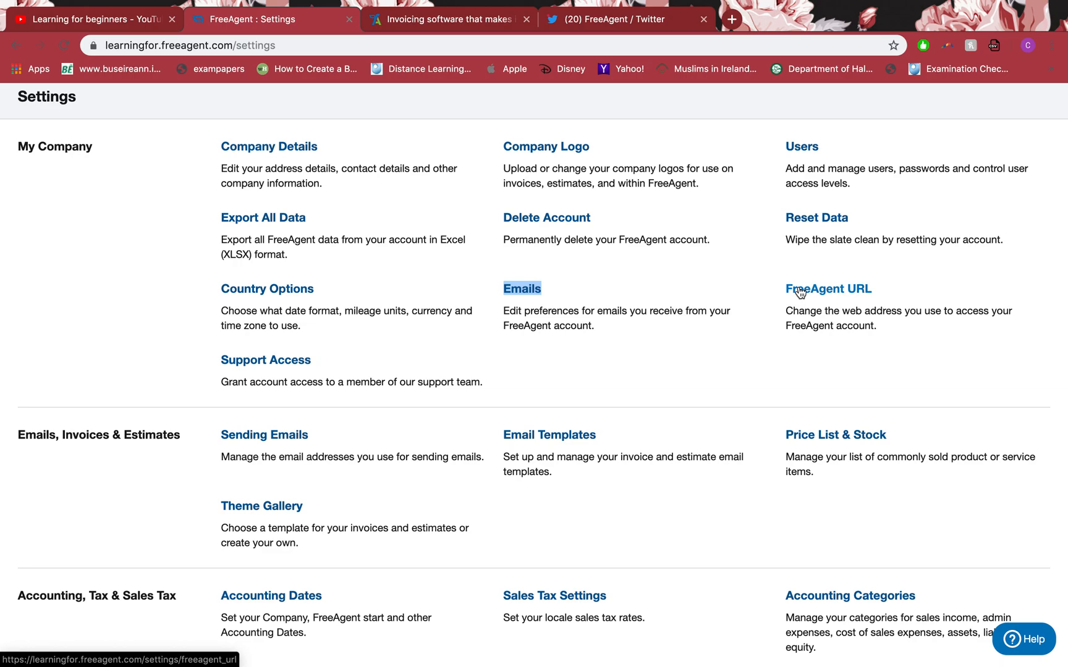
scroll(283, 370, "down", 2)
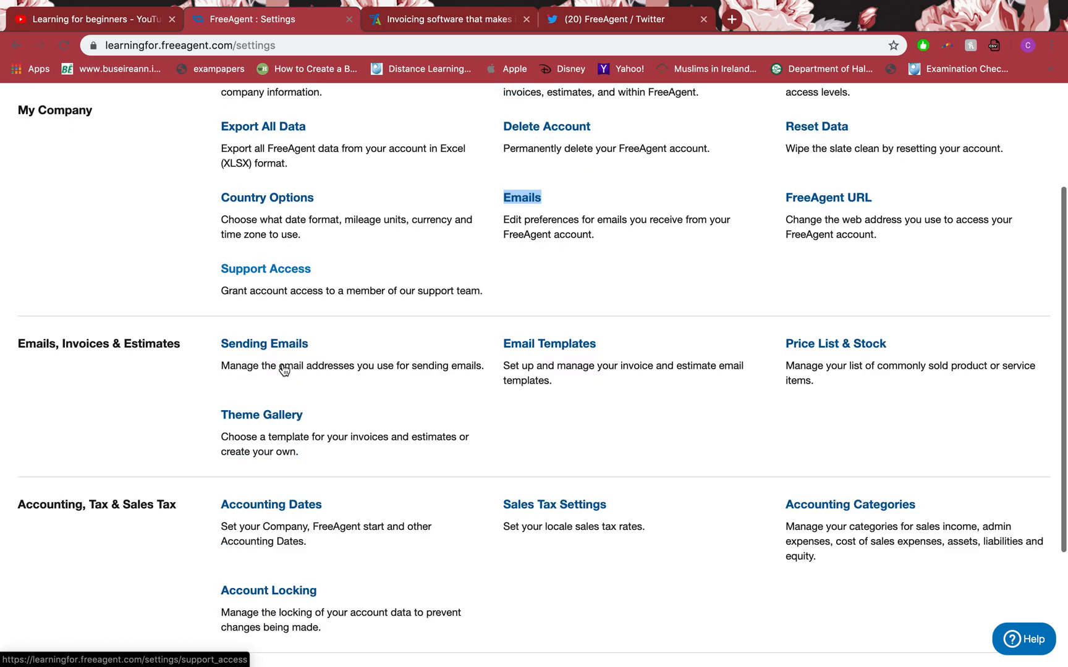
scroll(282, 364, "up", 4)
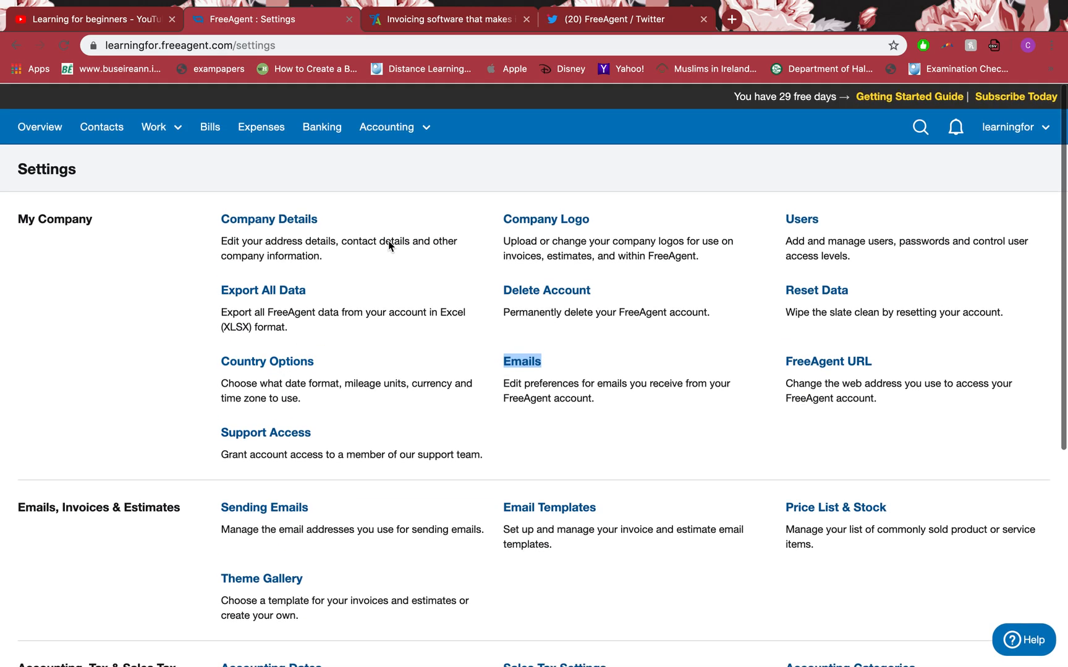